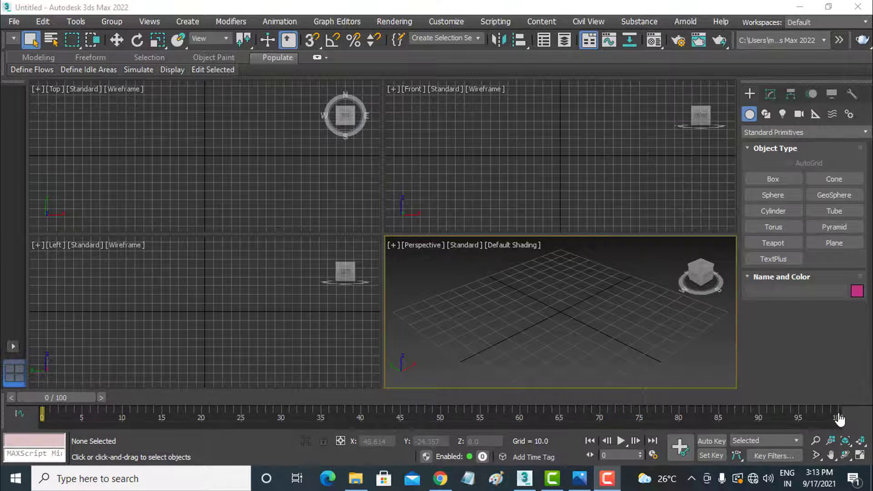
# - Switch the Create panel from Standard Primitives to the Shapes (Splines) category
pyautogui.click(801, 132)
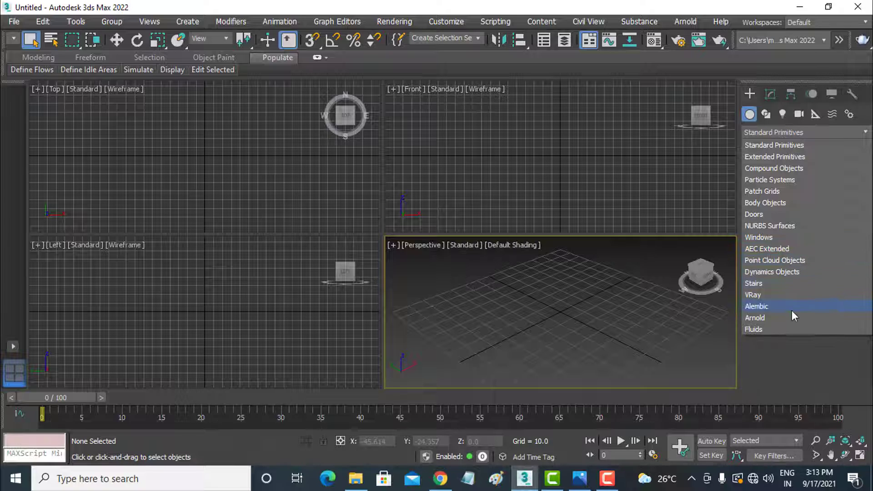
pyautogui.click(766, 115)
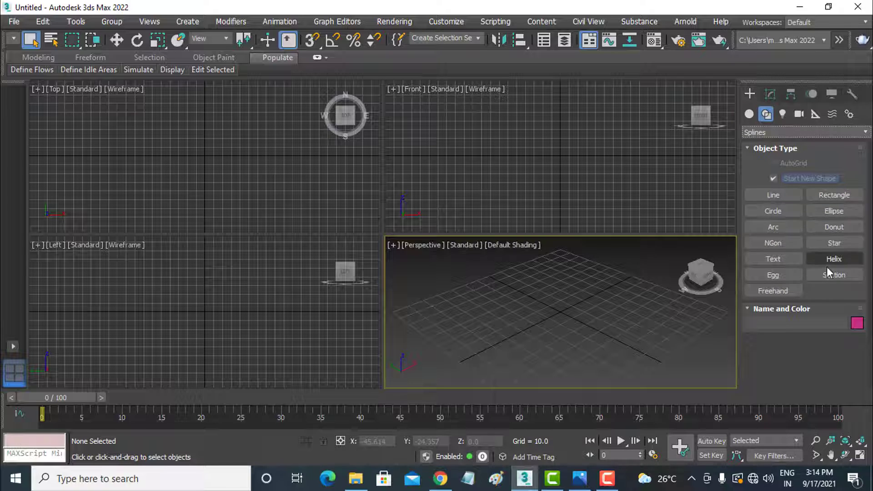
# - Draw a six-point curvy Line spline in the Top view and select it for modifying
pyautogui.click(774, 195)
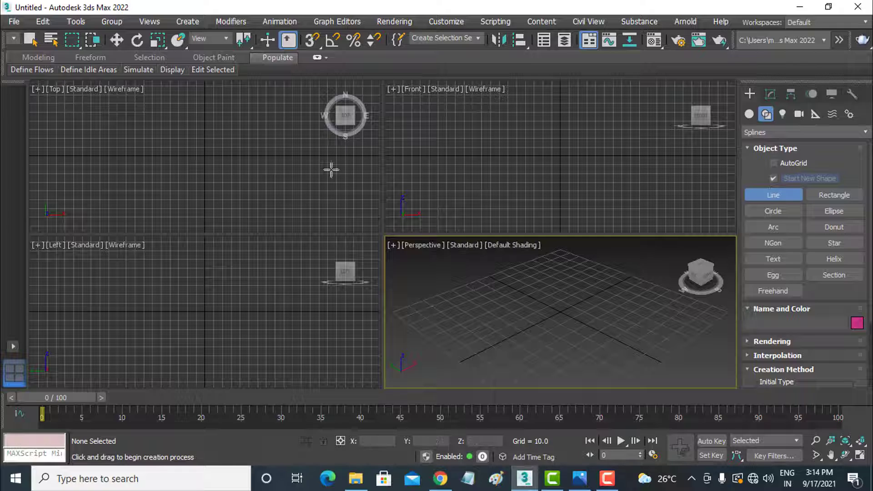
pyautogui.click(282, 189)
pyautogui.click(276, 143)
pyautogui.click(209, 156)
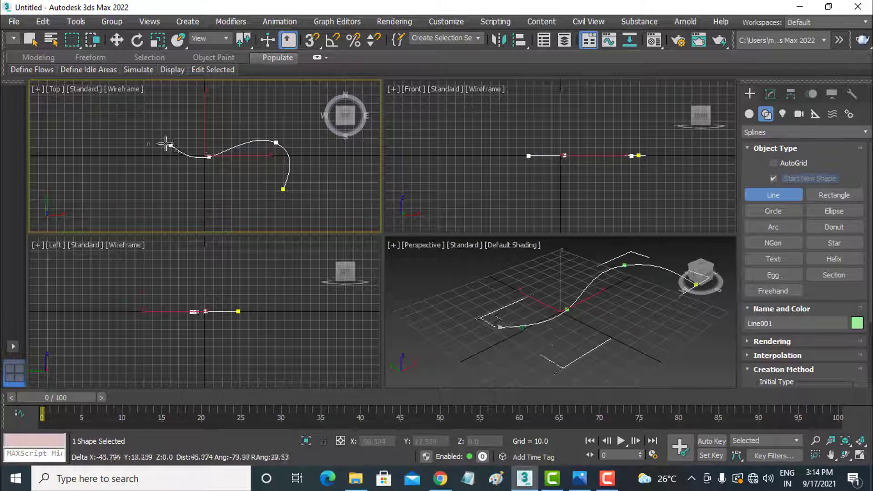
pyautogui.click(151, 140)
pyautogui.click(96, 177)
pyautogui.click(68, 136)
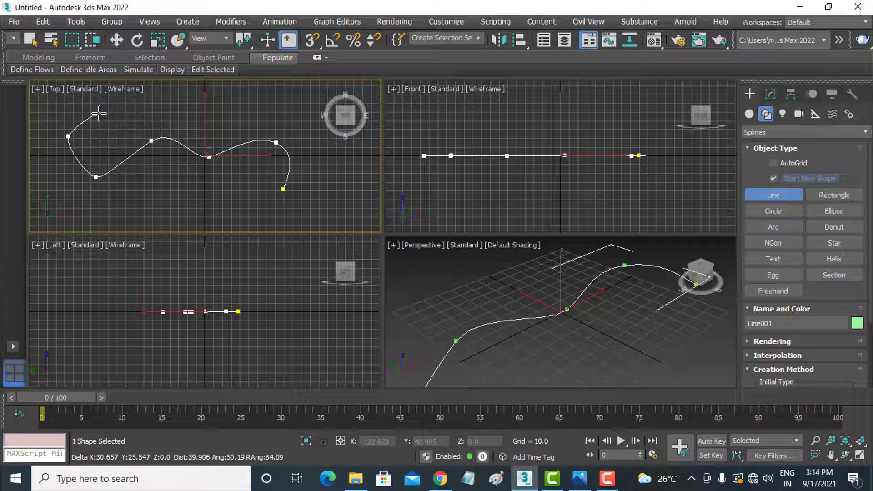
pyautogui.rightClick(125, 100)
pyautogui.click(118, 40)
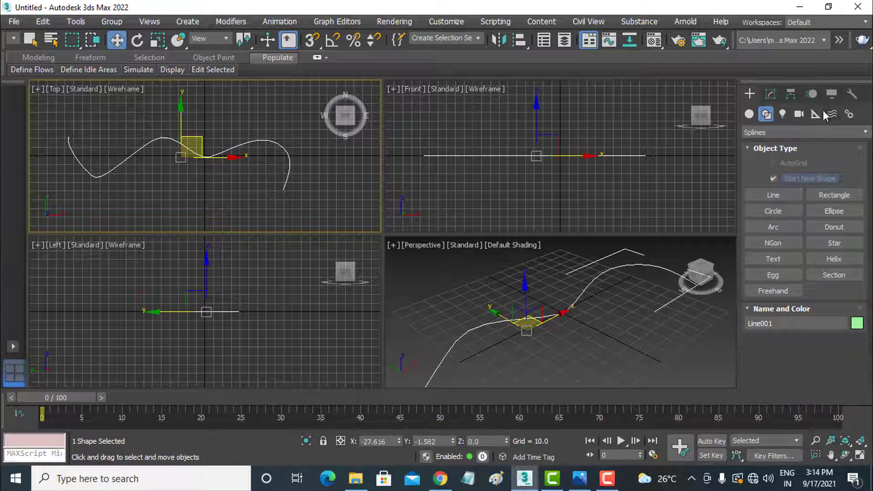
pyautogui.click(770, 94)
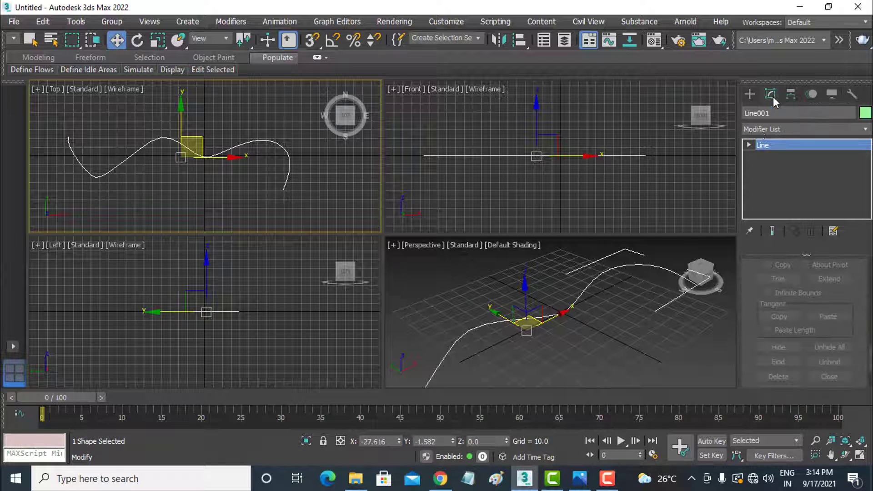
# - At Vertex level, raise the line's middle vertex into a hump and lower the left vertex
pyautogui.click(750, 144)
pyautogui.click(772, 156)
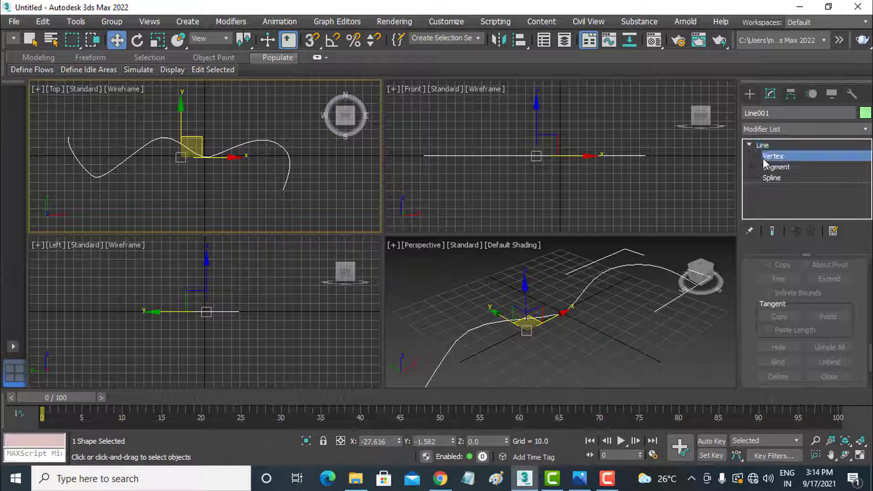
pyautogui.click(562, 156)
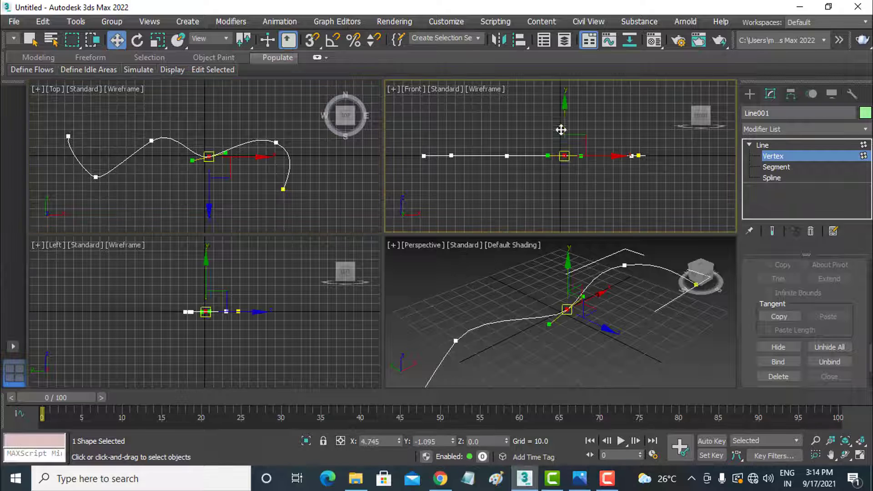
pyautogui.moveTo(563, 129); pyautogui.dragTo(564, 109)
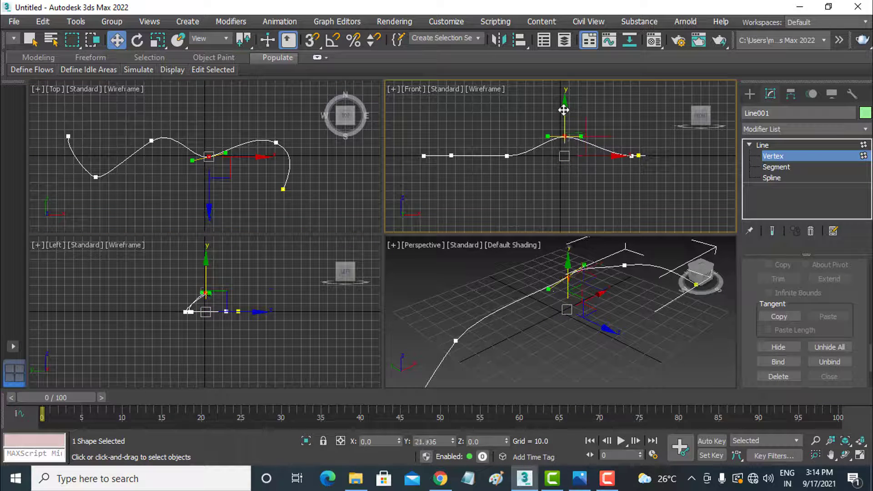
pyautogui.click(451, 155)
pyautogui.moveTo(452, 135); pyautogui.dragTo(453, 151)
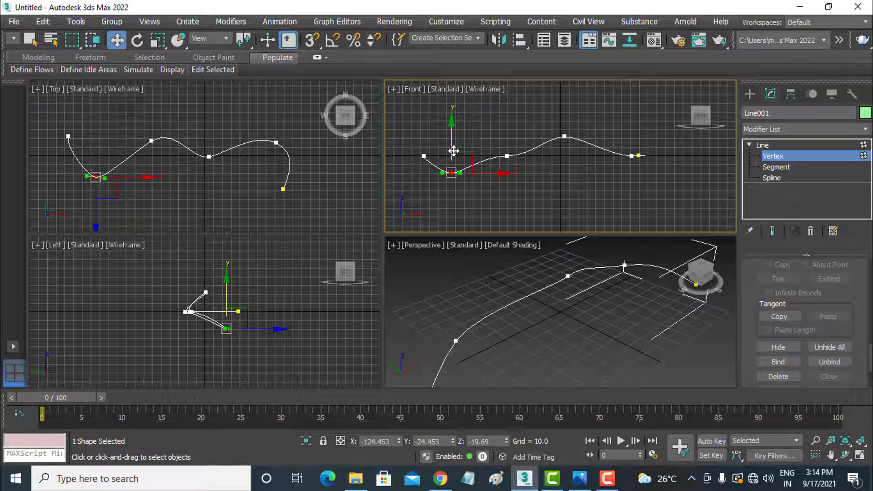
pyautogui.moveTo(571, 325)
pyautogui.keyDown('alt'); pyautogui.mouseDown(button='middle')
pyautogui.moveTo(550, 292)
pyautogui.moveTo(674, 340)
pyautogui.moveTo(612, 313)
pyautogui.moveTo(612, 322)
pyautogui.moveTo(708, 307)
pyautogui.moveTo(525, 317)
pyautogui.moveTo(660, 291)
pyautogui.mouseUp(button='middle'); pyautogui.keyUp('alt')
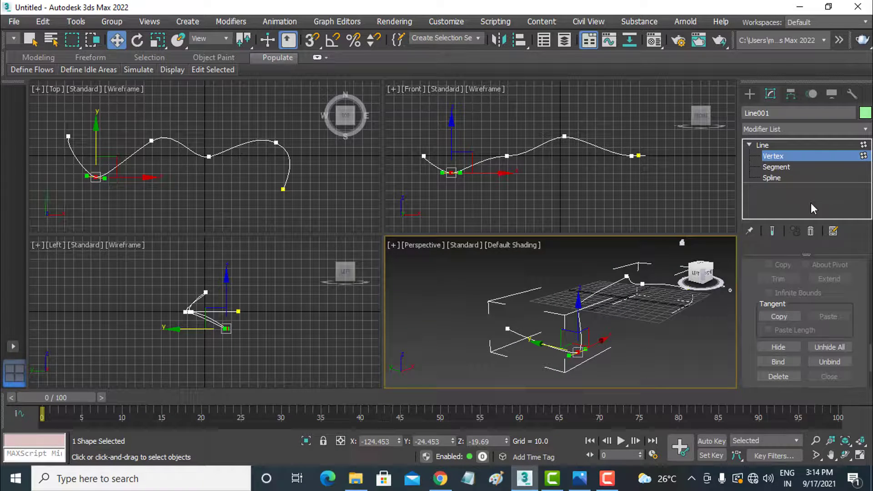
# - Exit Vertex level and delete Line001
pyautogui.click(785, 158)
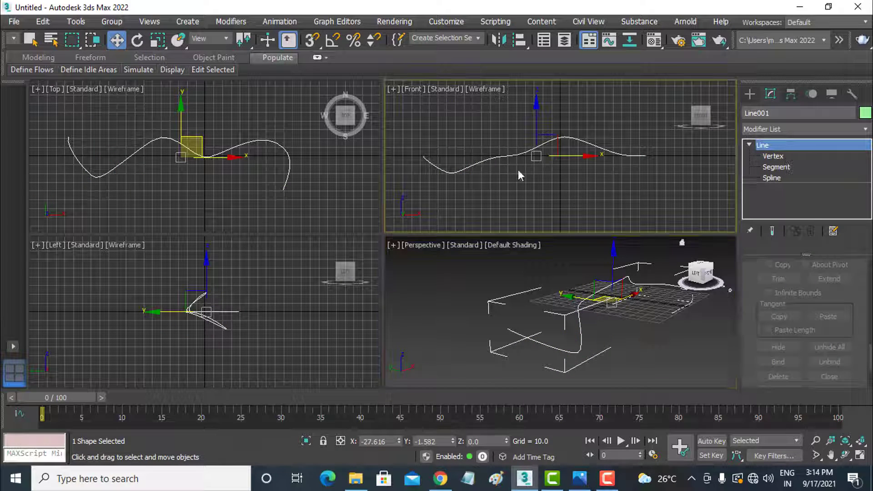
pyautogui.press('Delete')
pyautogui.click(325, 182)
# - Draw a rectangle spline in the Top viewport
pyautogui.click(750, 94)
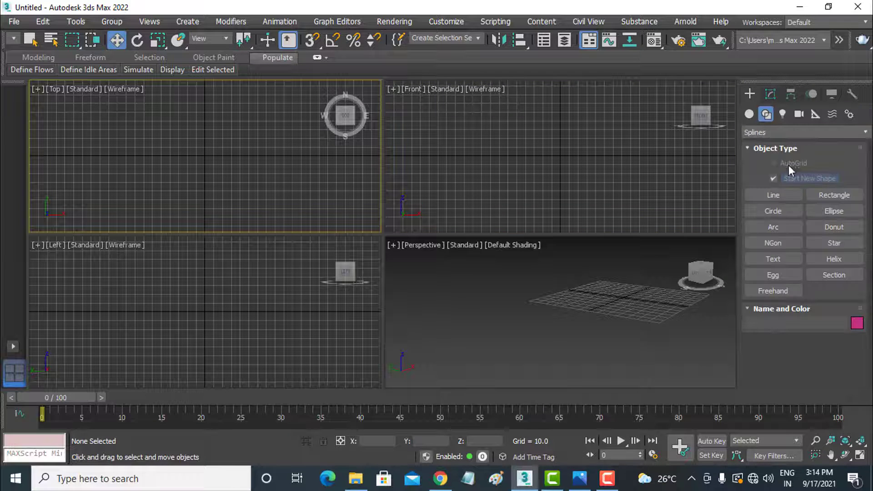
pyautogui.click(823, 195)
pyautogui.moveTo(125, 131); pyautogui.dragTo(306, 200)
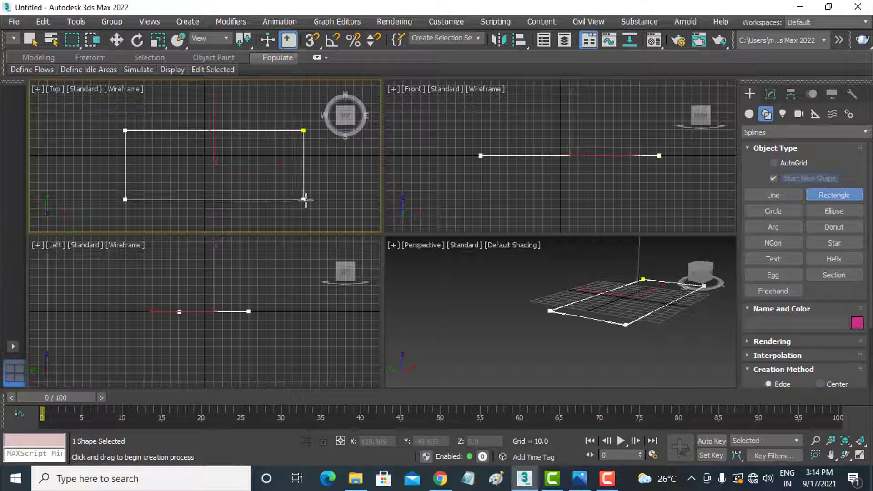
pyautogui.press('w')
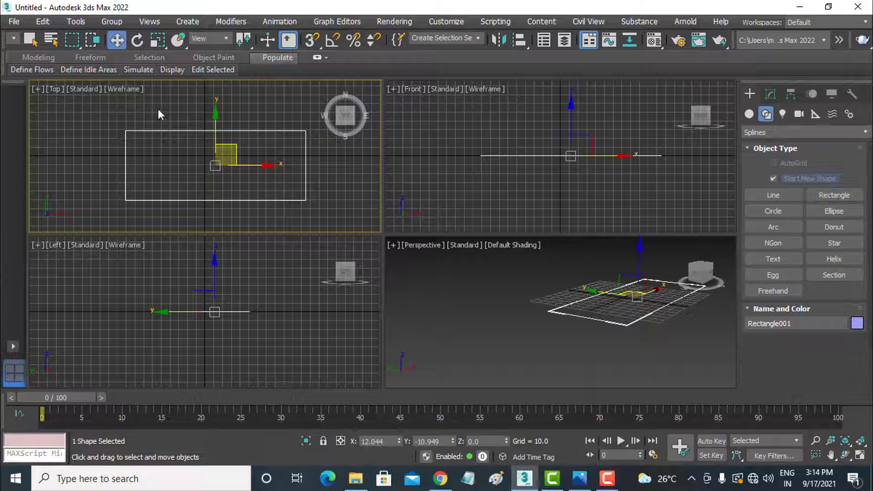
# - Set Rectangle001 to Length 93.088, Width 228.482 and Corner Radius 26.52
pyautogui.click(774, 96)
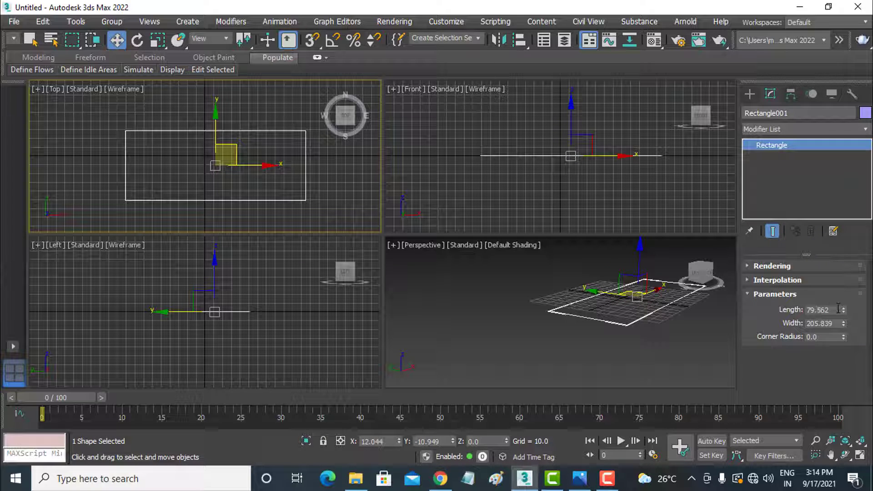
pyautogui.moveTo(845, 311)
pyautogui.mouseDown()
pyautogui.moveTo(844, 303)
pyautogui.moveTo(845, 318)
pyautogui.mouseUp()
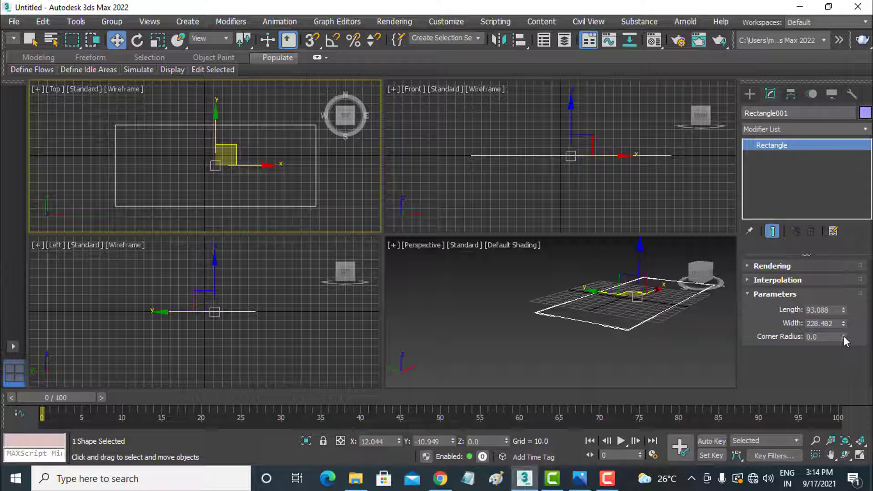
pyautogui.moveTo(844, 338); pyautogui.dragTo(836, 209)
pyautogui.moveTo(835, 406)
pyautogui.mouseDown()
pyautogui.moveTo(34, 132)
pyautogui.moveTo(328, 21)
pyautogui.mouseUp()
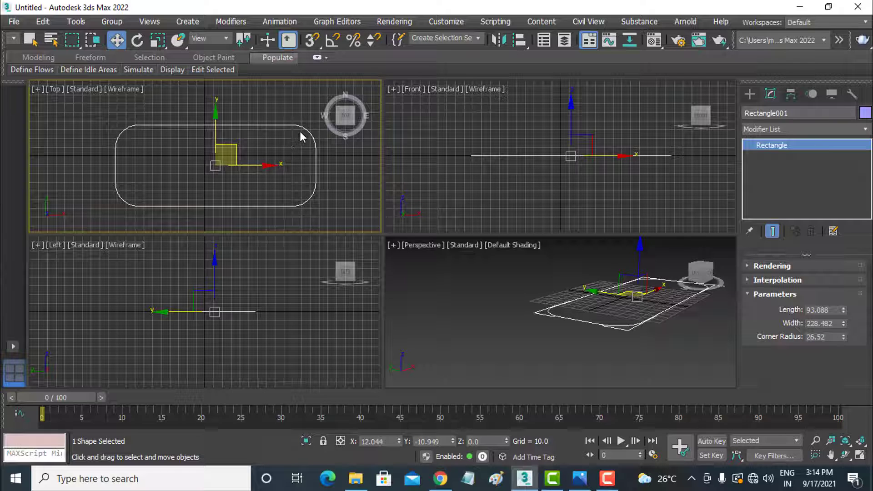
# - Delete the rectangle, draw a radius-45.279 circle in the Top view, and move it up-right
pyautogui.press('Delete')
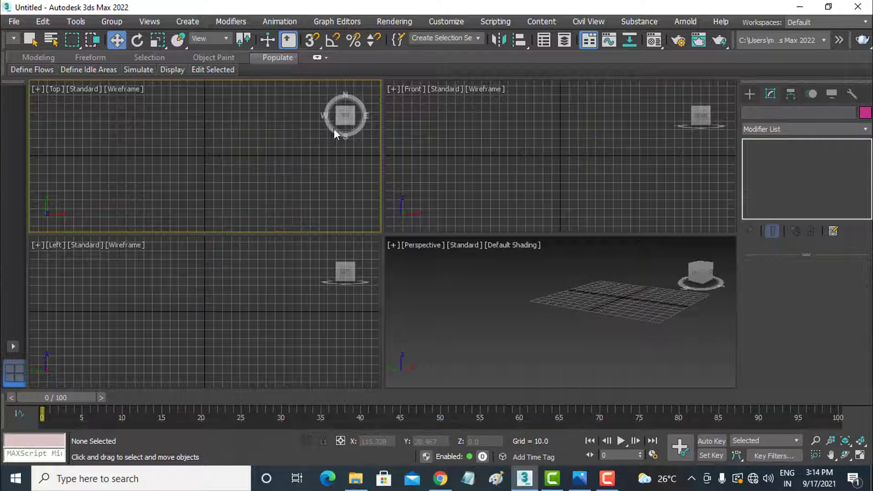
pyautogui.click(750, 93)
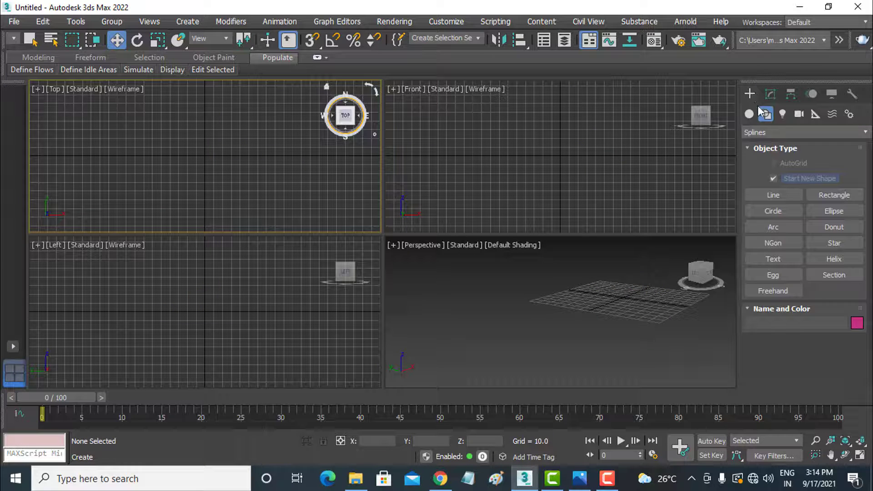
pyautogui.click(774, 211)
pyautogui.moveTo(169, 182); pyautogui.dragTo(209, 182)
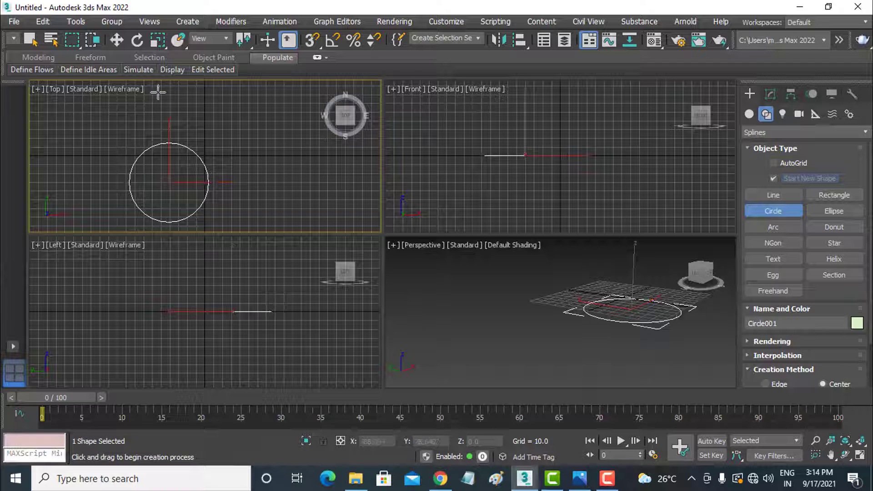
pyautogui.press('w')
pyautogui.moveTo(189, 164); pyautogui.dragTo(217, 138)
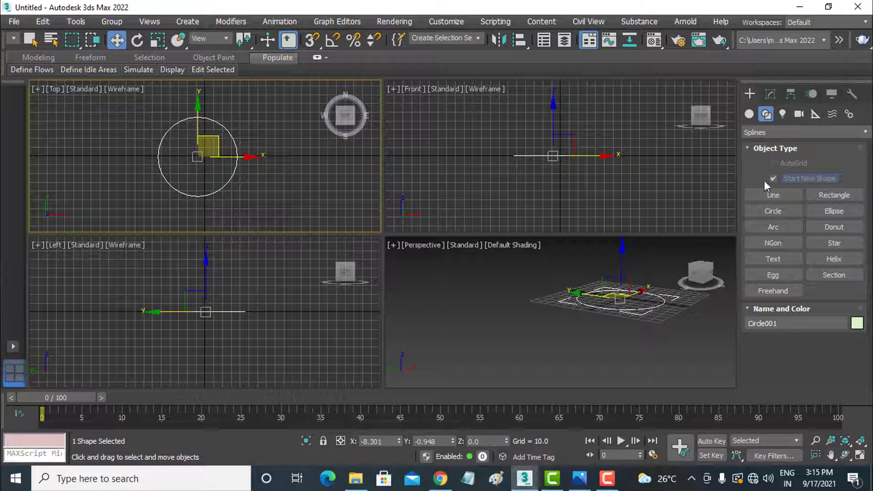
pyautogui.click(771, 93)
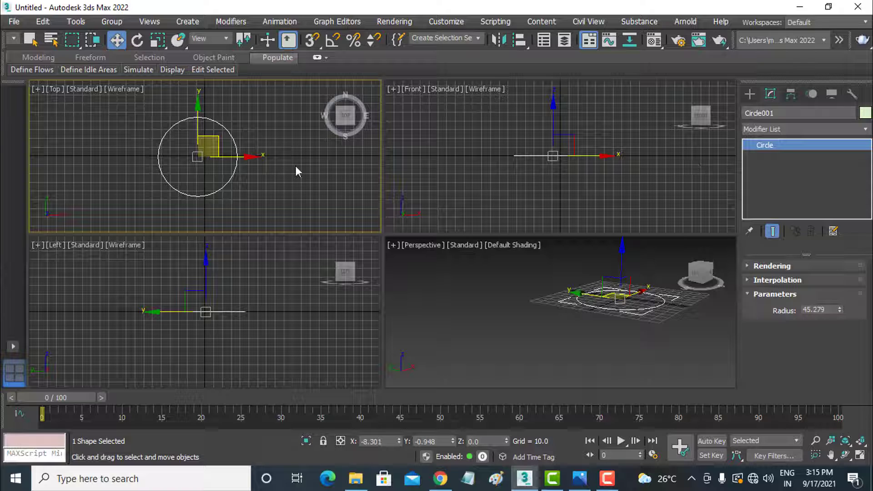
# - Convert the circle to an editable spline and move its top vertex down
pyautogui.rightClick(211, 137)
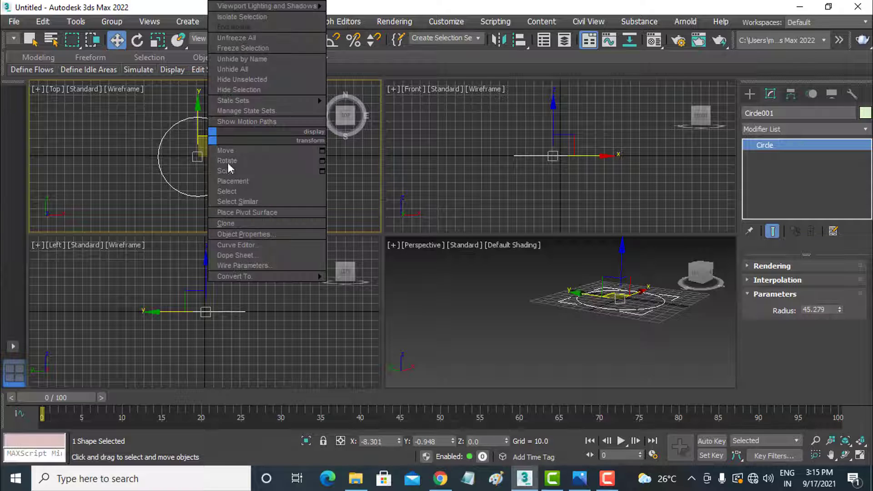
pyautogui.moveTo(235, 277)
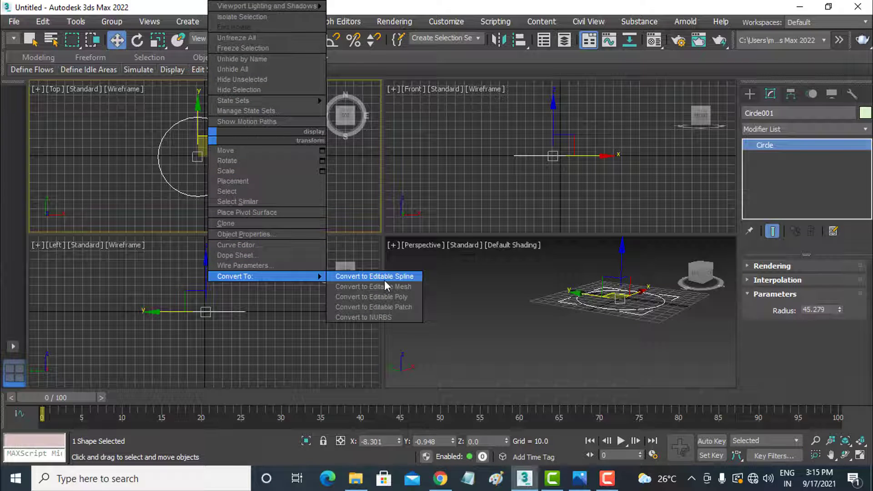
pyautogui.click(385, 280)
pyautogui.click(749, 145)
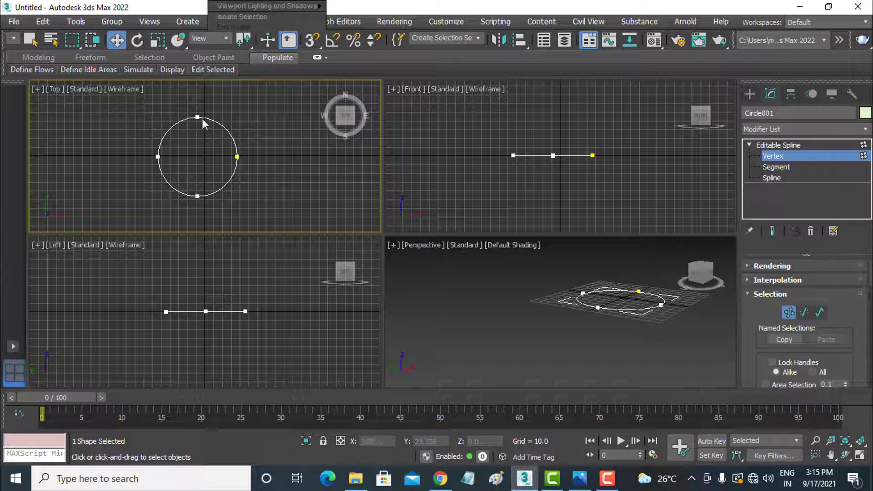
pyautogui.moveTo(197, 117); pyautogui.dragTo(196, 141)
# - Make the top vertex Bezier Corner and drag its handles to round the heart's lobes
pyautogui.rightClick(198, 163)
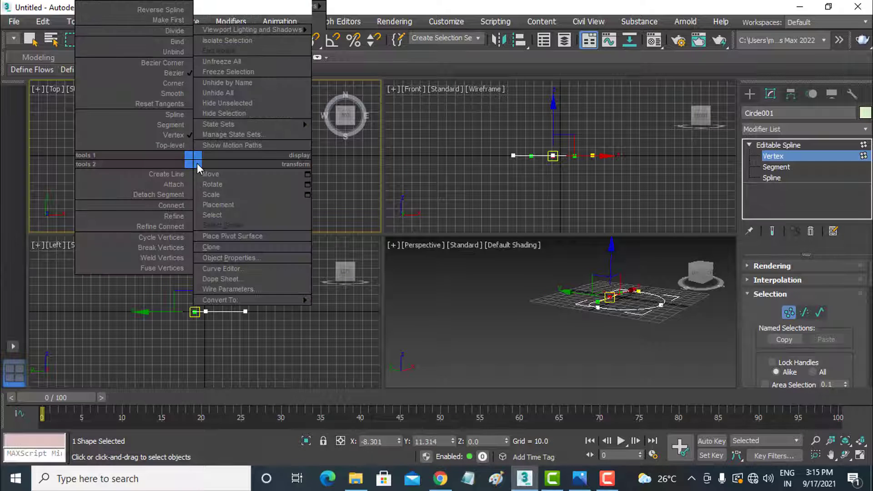
pyautogui.click(176, 64)
pyautogui.click(204, 136)
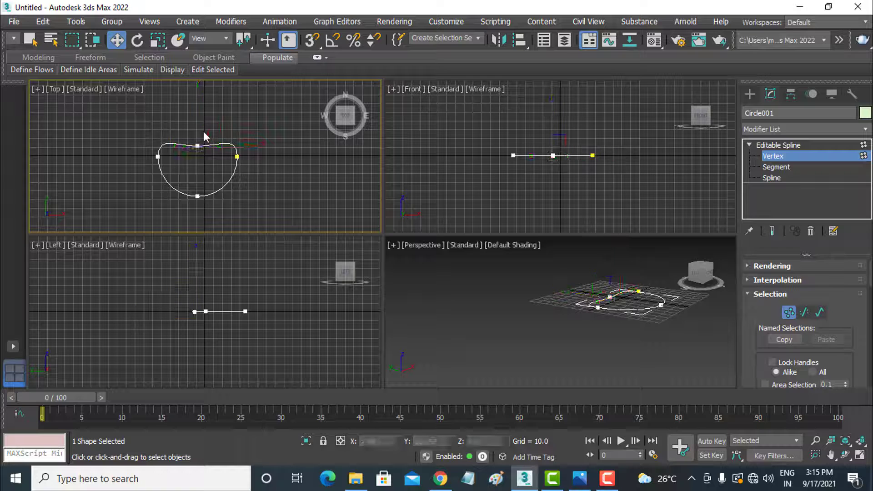
pyautogui.click(198, 145)
pyautogui.moveTo(178, 146); pyautogui.dragTo(176, 129)
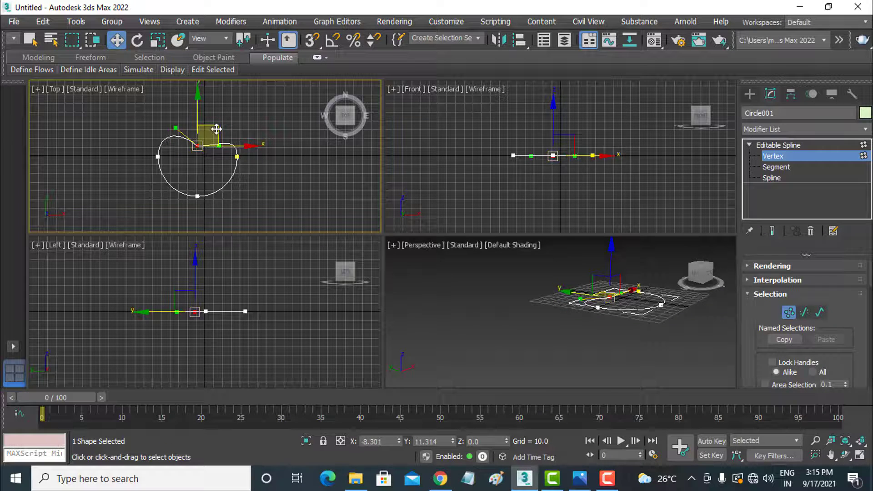
pyautogui.moveTo(219, 146)
pyautogui.mouseDown()
pyautogui.moveTo(278, 145)
pyautogui.moveTo(221, 123)
pyautogui.mouseUp()
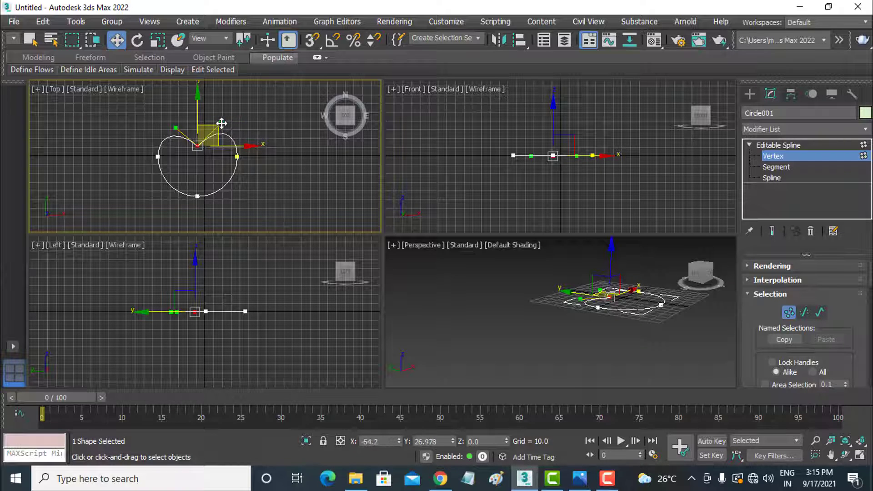
# - Turn the bottom vertex into a sharp Corner point lower down, then delete the heart
pyautogui.click(197, 196)
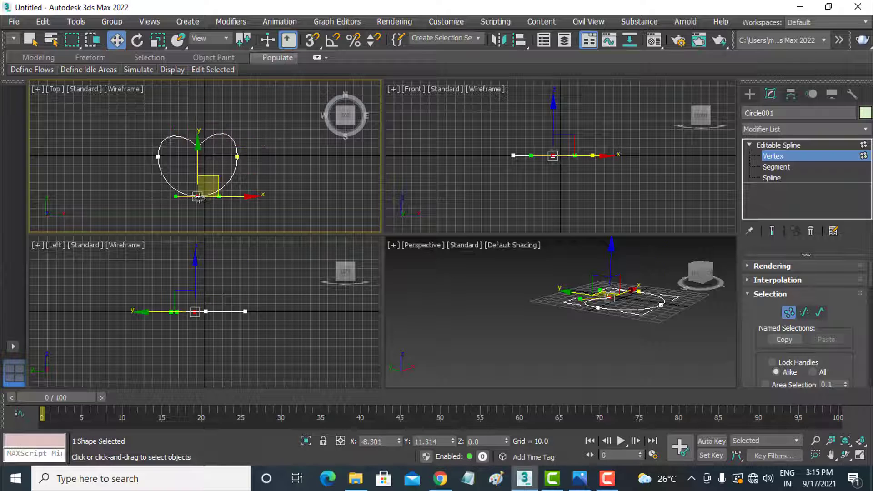
pyautogui.moveTo(201, 172); pyautogui.dragTo(201, 176)
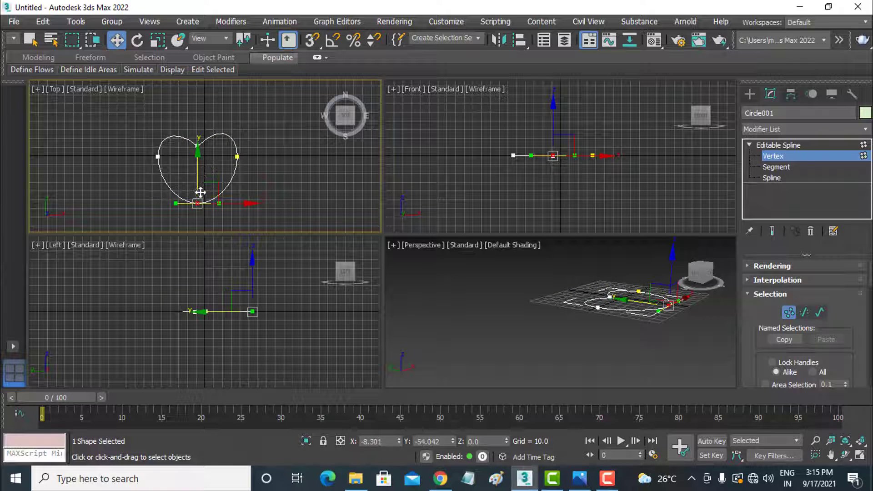
pyautogui.rightClick(200, 193)
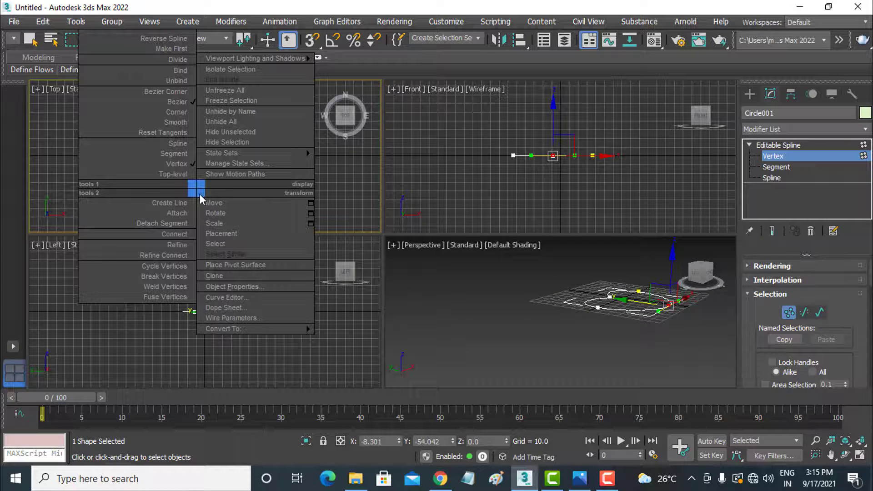
pyautogui.click(178, 112)
pyautogui.moveTo(197, 179); pyautogui.dragTo(199, 185)
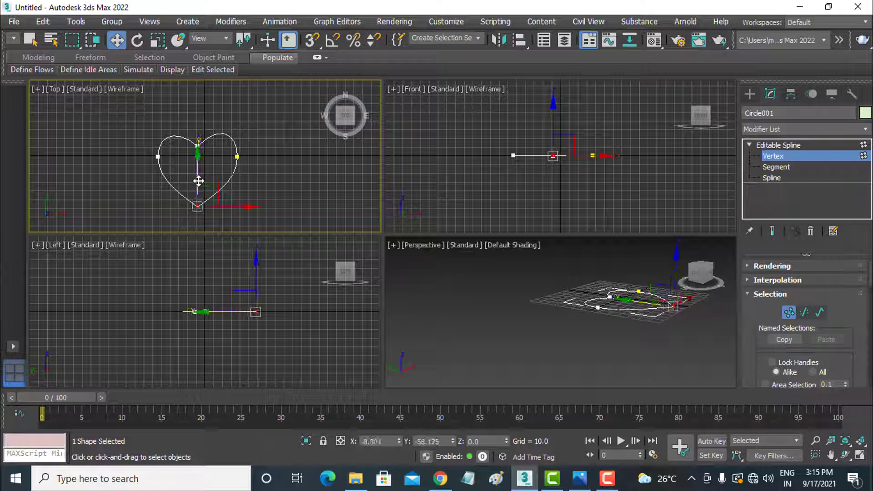
pyautogui.click(774, 157)
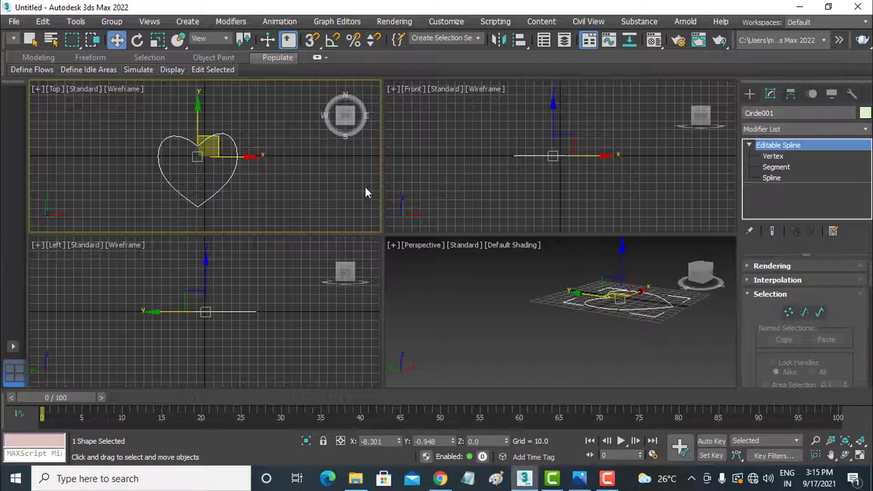
pyautogui.press('Delete')
# - Draw an ellipse spline in the Top viewport
pyautogui.click(749, 97)
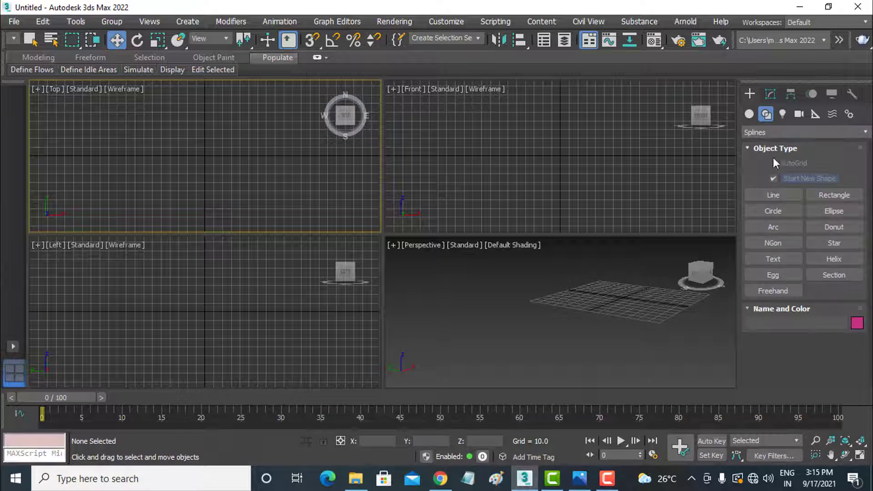
pyautogui.click(833, 210)
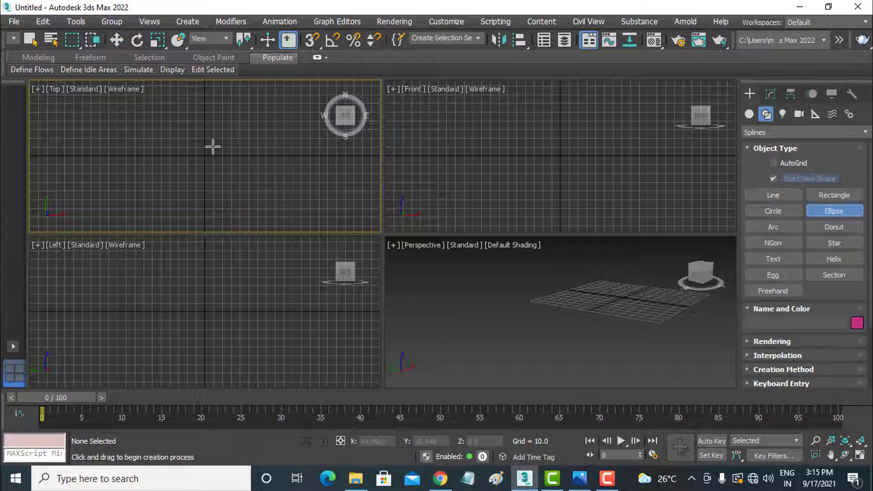
pyautogui.moveTo(228, 157)
pyautogui.mouseDown()
pyautogui.moveTo(304, 160)
pyautogui.moveTo(231, 167)
pyautogui.moveTo(266, 207)
pyautogui.mouseUp()
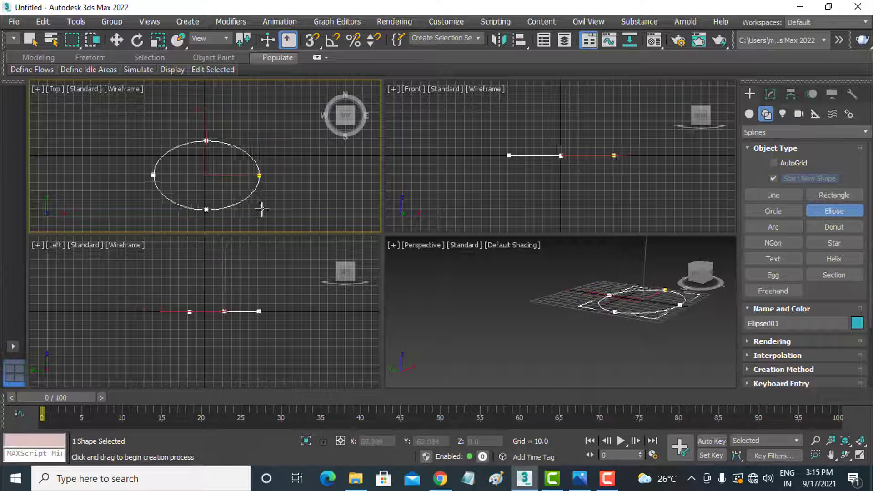
# - Set Ellipse001's Length and Width both to 100 so it becomes circular
pyautogui.click(771, 95)
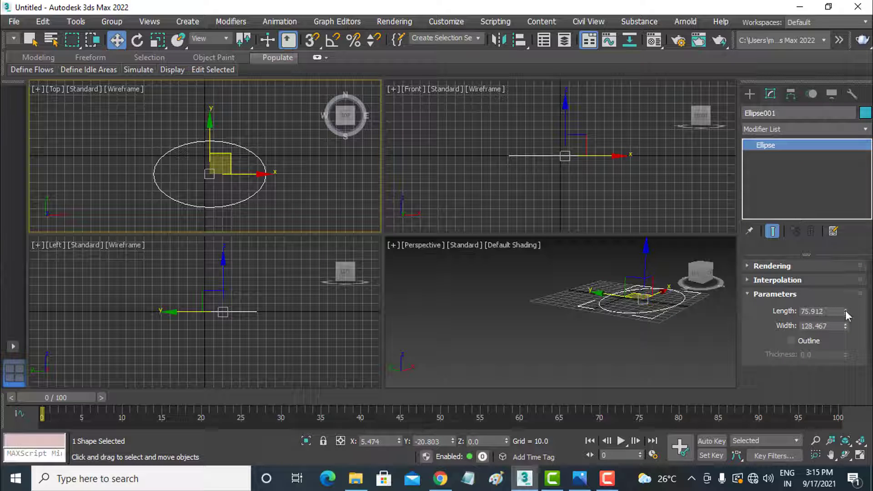
pyautogui.moveTo(845, 310); pyautogui.dragTo(846, 319)
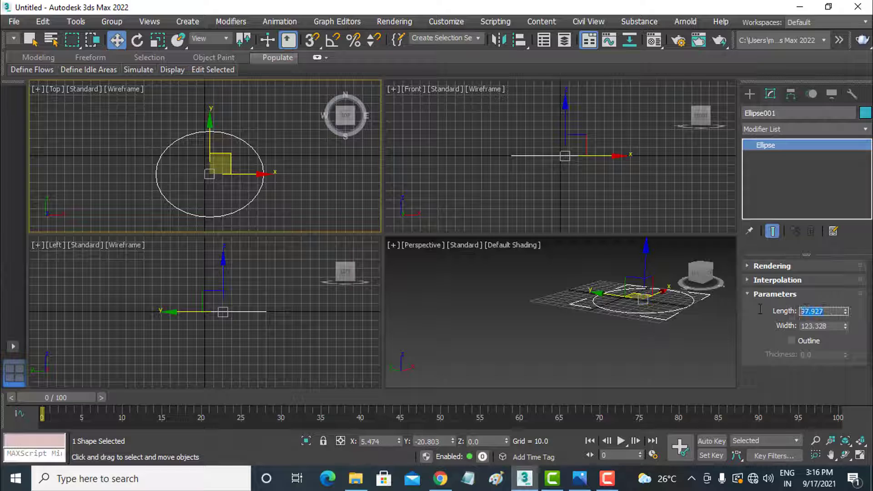
pyautogui.write('100')
pyautogui.press('Return')
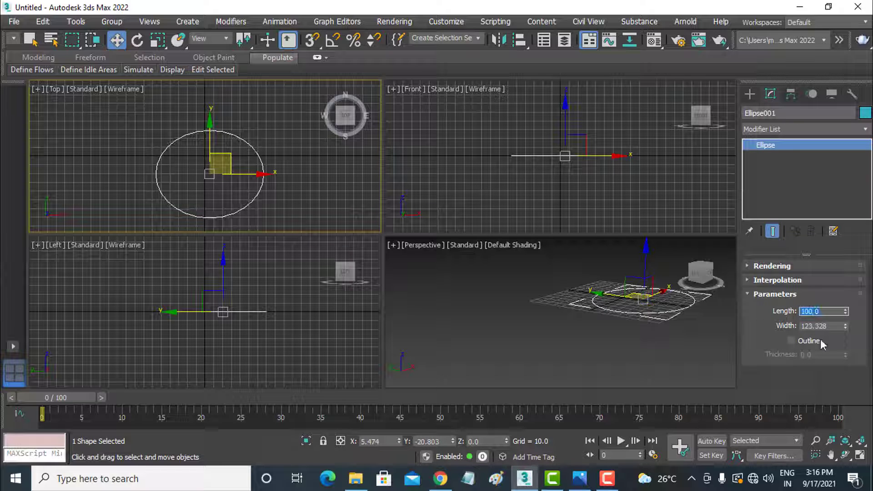
pyautogui.press('Tab')
pyautogui.write('100')
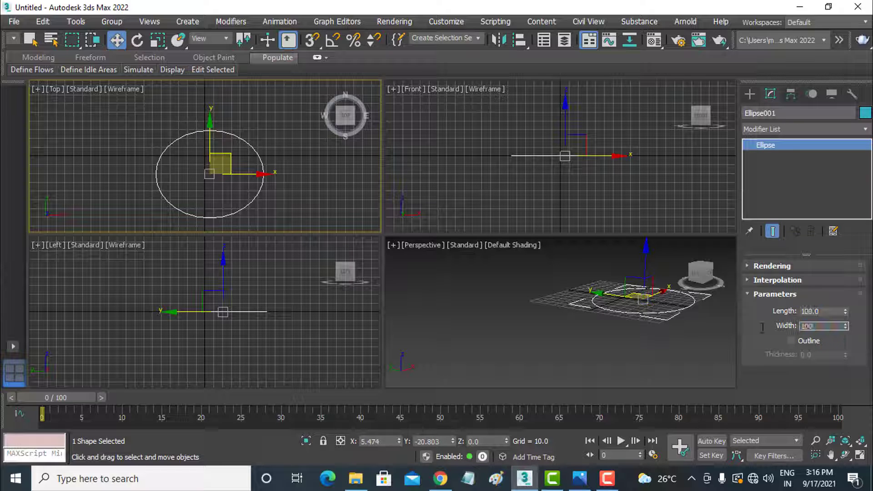
pyautogui.press('Return')
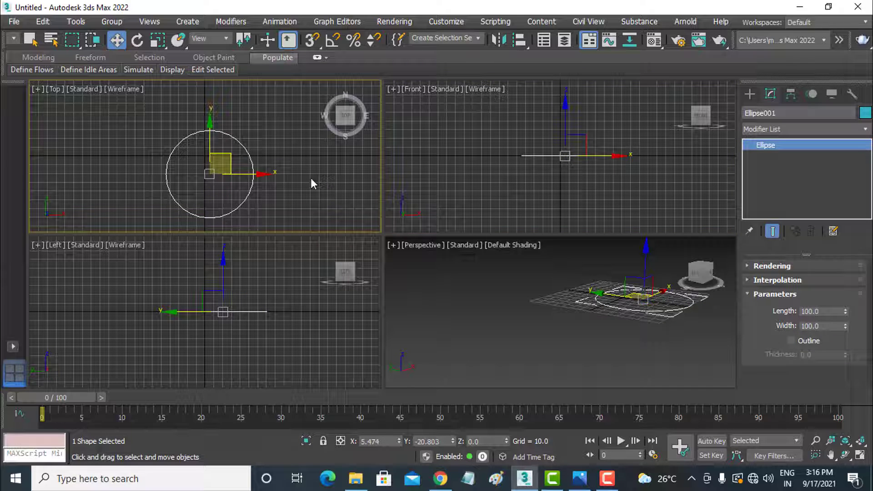
# - Delete the ellipse, draw an arc spline across the Top view, then delete the arc
pyautogui.press('Delete')
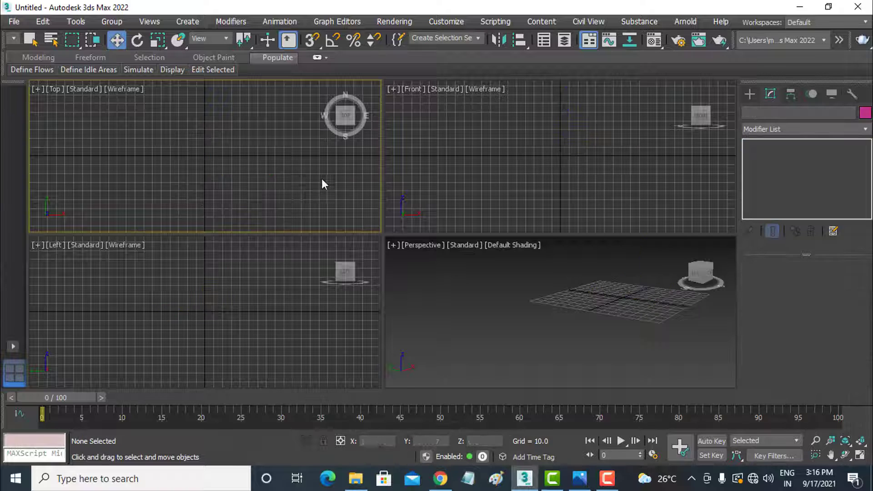
pyautogui.click(750, 94)
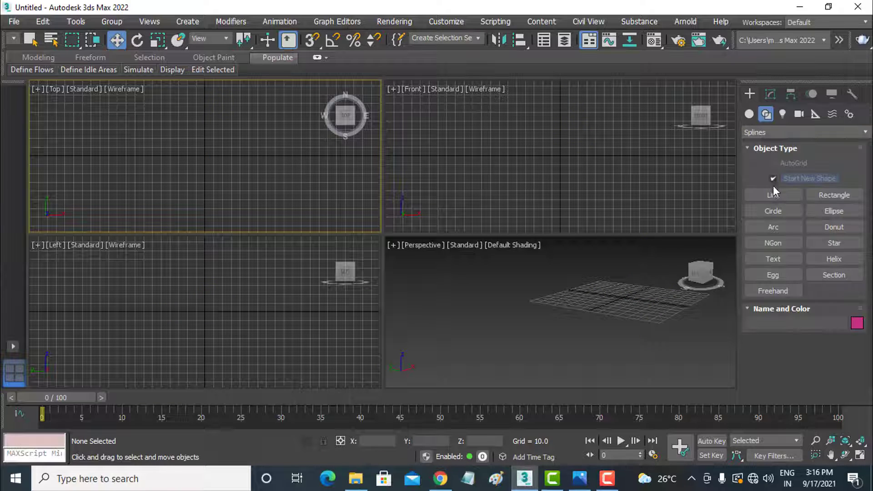
pyautogui.click(776, 226)
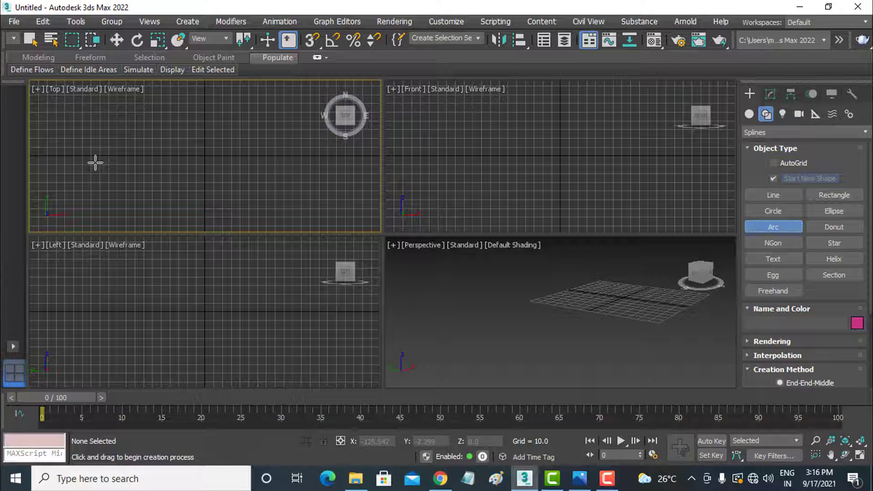
pyautogui.moveTo(95, 163)
pyautogui.mouseDown()
pyautogui.moveTo(293, 171)
pyautogui.moveTo(306, 163)
pyautogui.mouseUp()
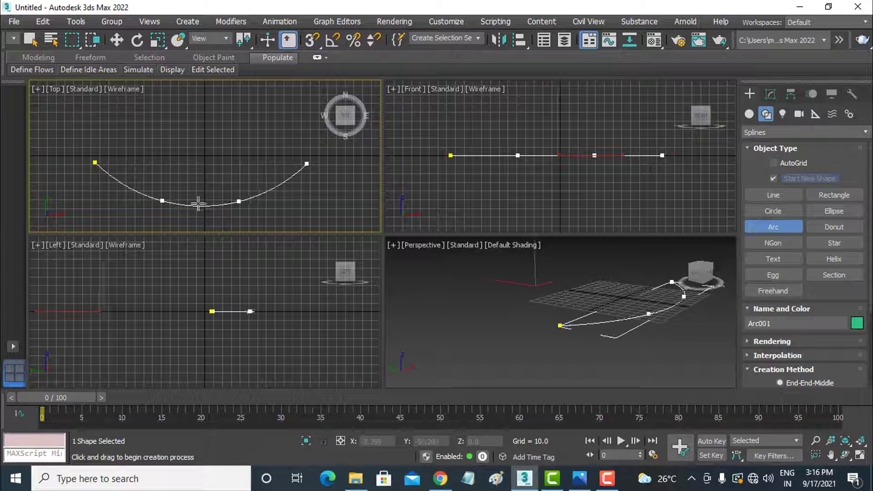
pyautogui.click(200, 119)
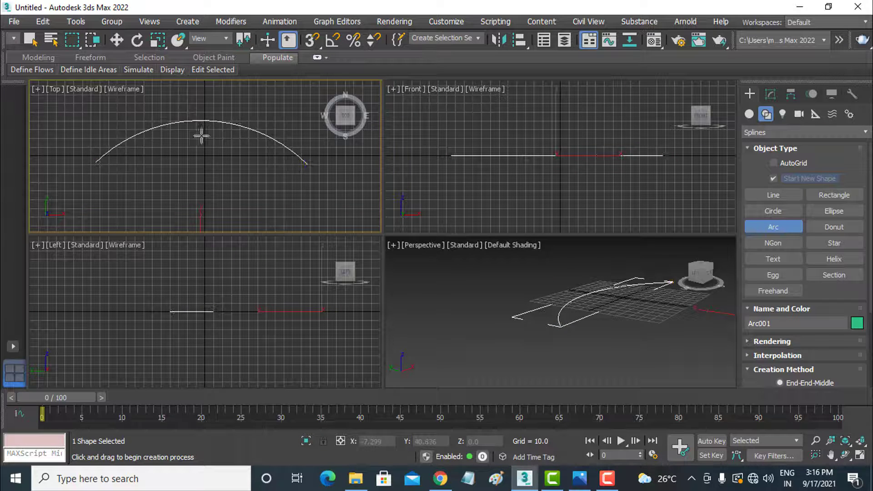
pyautogui.click(119, 45)
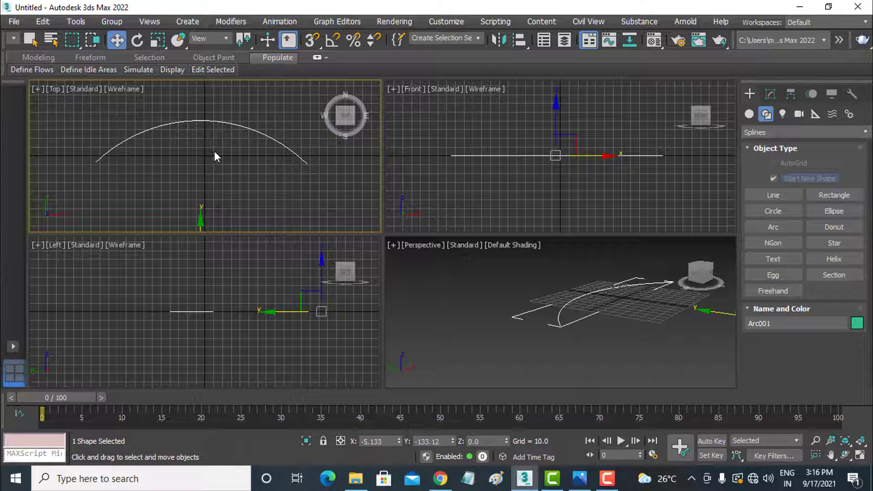
pyautogui.press('Delete')
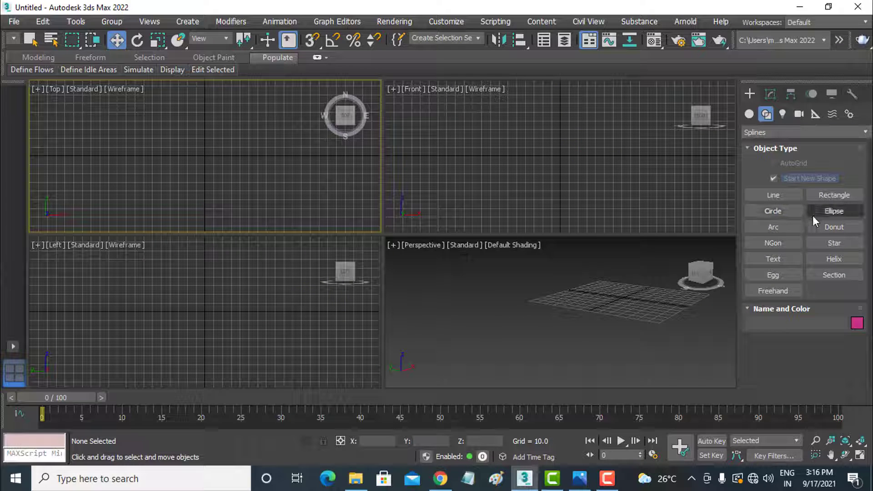
# - Draw a two-ring Donut spline in the Top view, then undo it with Ctrl+Z
pyautogui.click(828, 226)
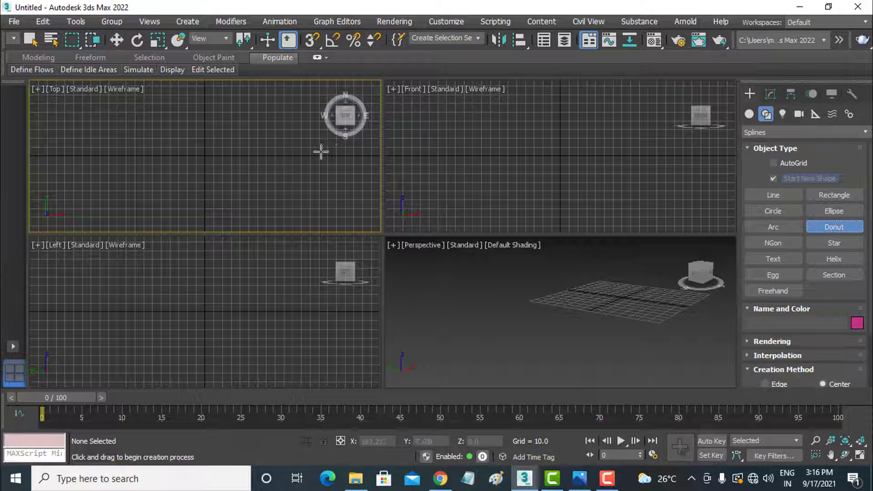
pyautogui.moveTo(217, 164); pyautogui.dragTo(245, 115)
pyautogui.click(242, 132)
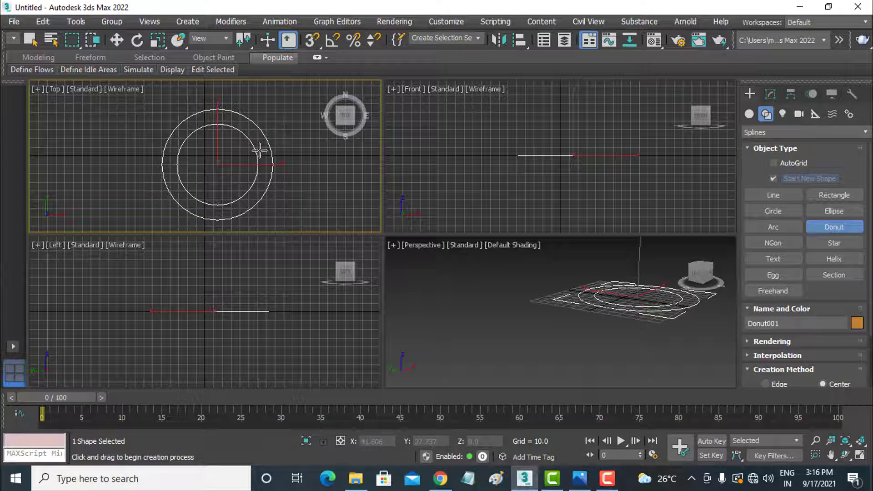
pyautogui.click(391, 202)
pyautogui.hotkey('ctrl', 'z')
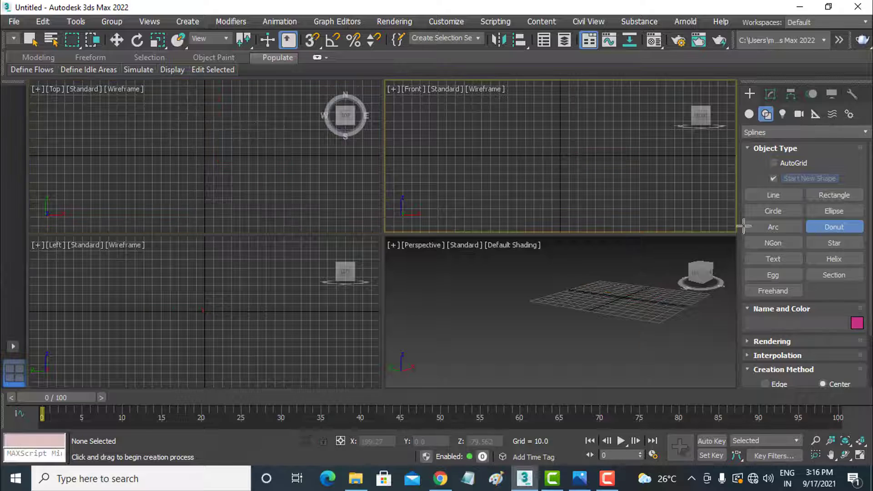
# - Draw an NGon polygon spline in the Top viewport and select it
pyautogui.click(779, 246)
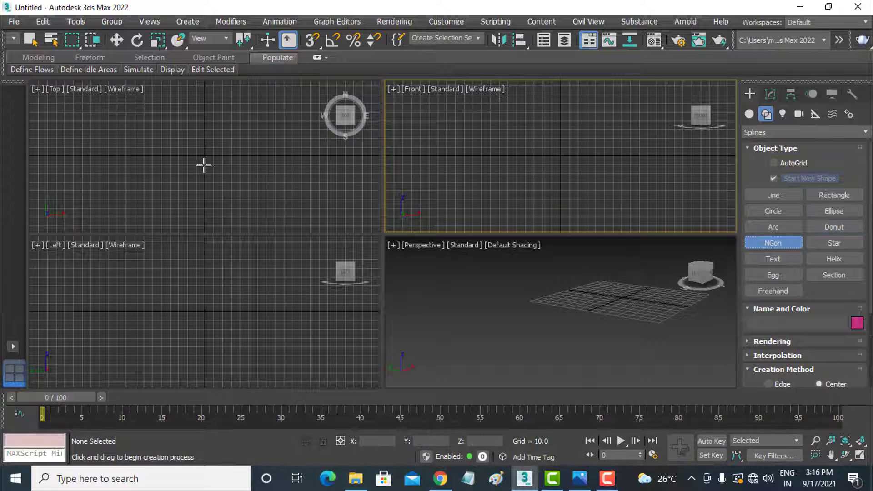
pyautogui.moveTo(203, 156); pyautogui.dragTo(237, 117)
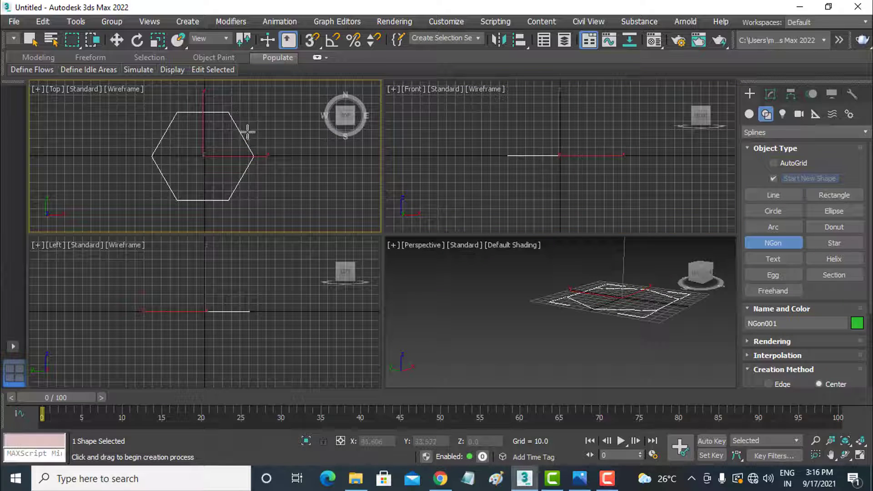
pyautogui.click(122, 44)
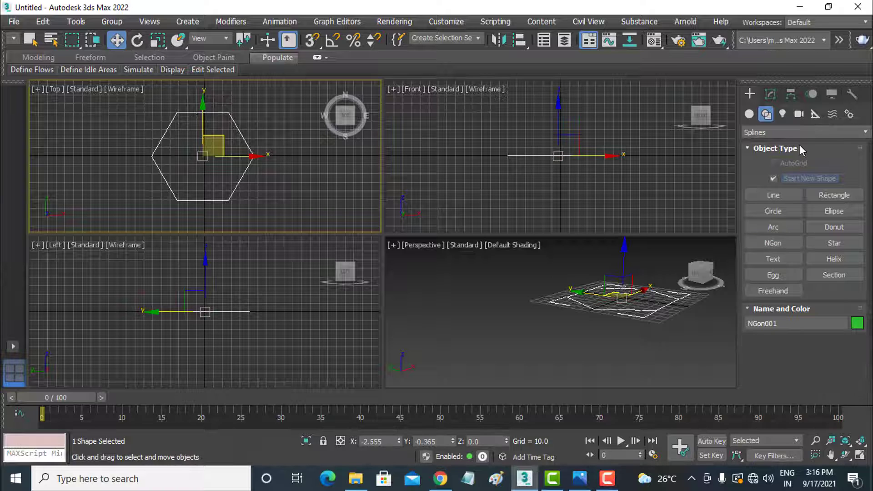
pyautogui.click(771, 94)
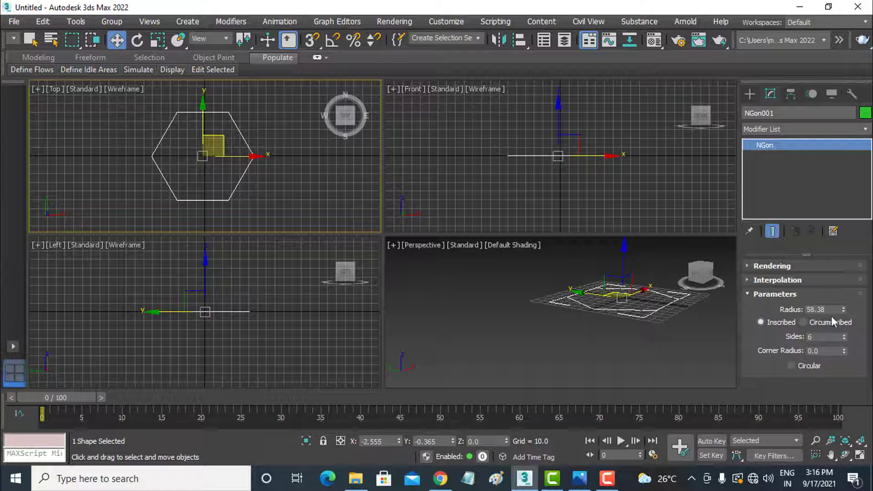
# - Give NGon001 10 sides, radius 71.808 and corner radius 30.35, then delete it
pyautogui.moveTo(845, 338); pyautogui.dragTo(846, 335)
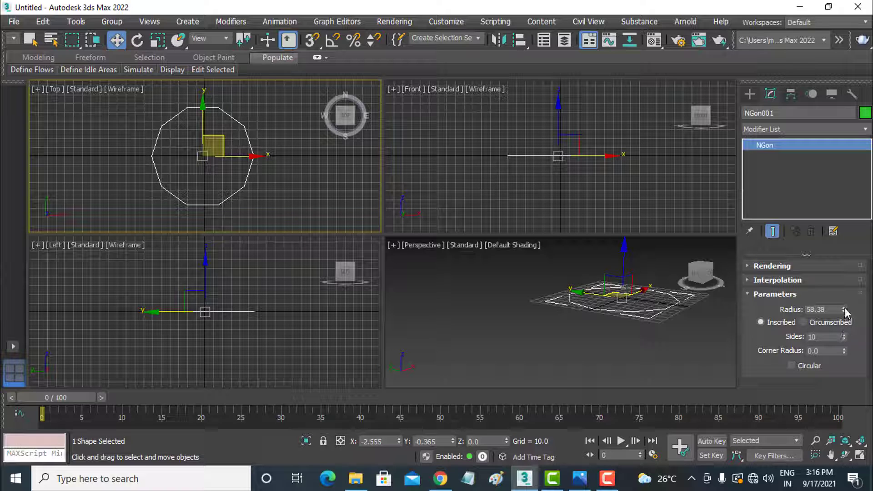
pyautogui.moveTo(844, 309)
pyautogui.mouseDown()
pyautogui.moveTo(847, 273)
pyautogui.moveTo(852, 341)
pyautogui.mouseUp()
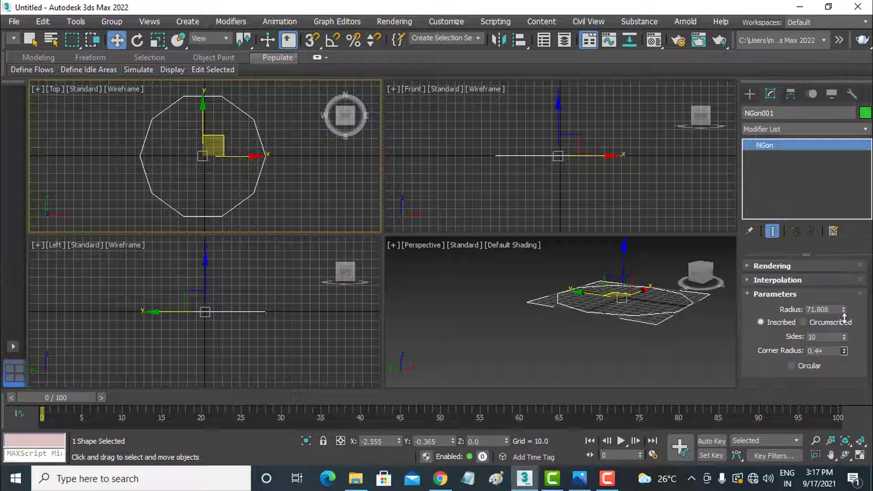
pyautogui.moveTo(73, 318)
pyautogui.mouseDown()
pyautogui.moveTo(139, 428)
pyautogui.moveTo(410, 235)
pyautogui.mouseUp()
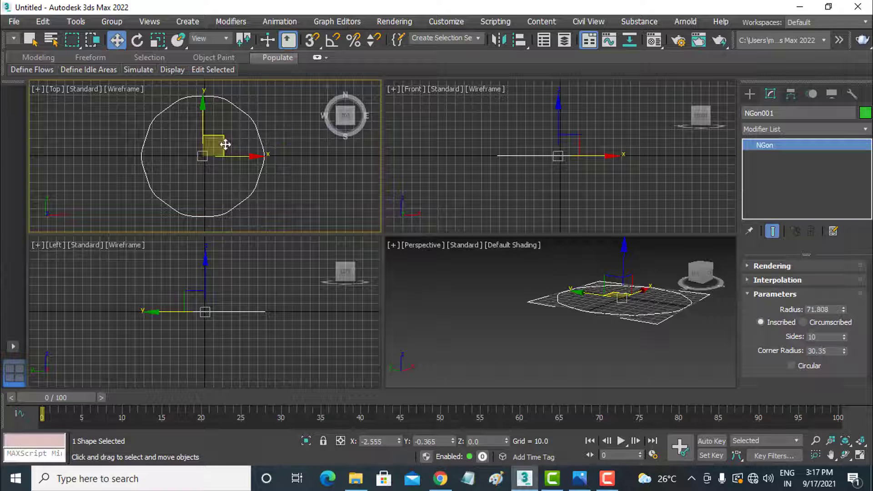
pyautogui.press('Delete')
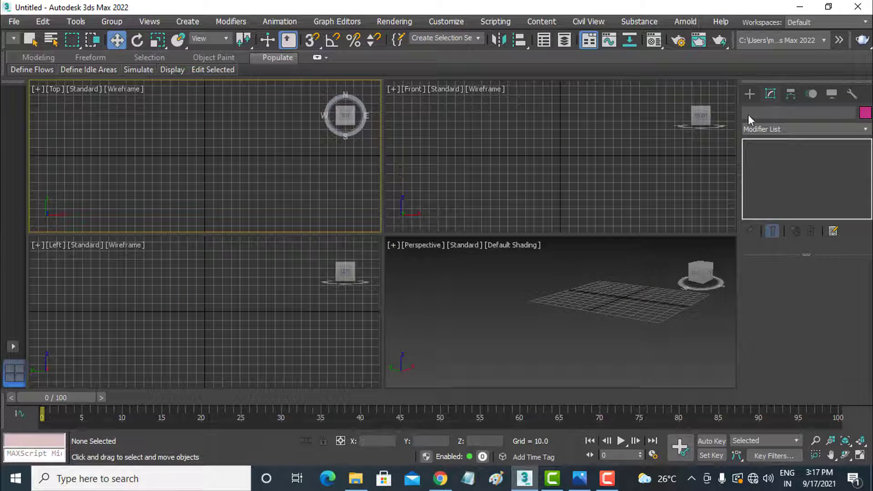
# - Draw a star in the Top view and maximize the Top viewport
pyautogui.click(751, 95)
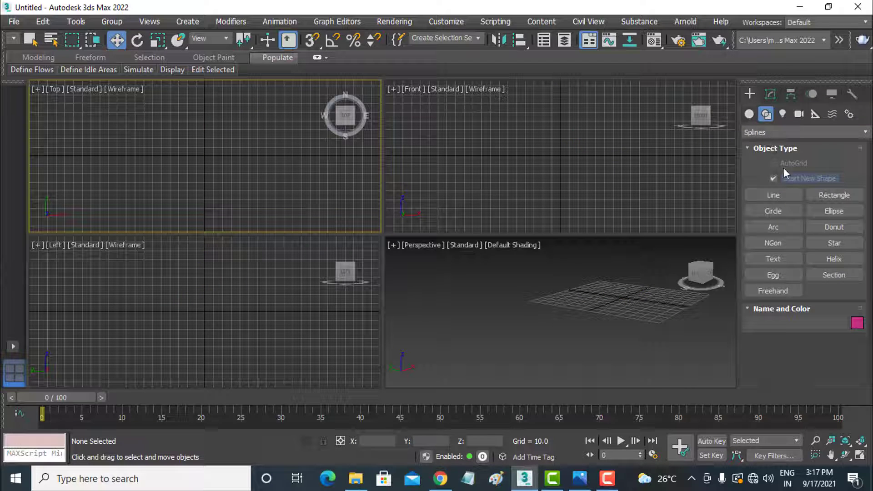
pyautogui.click(784, 241)
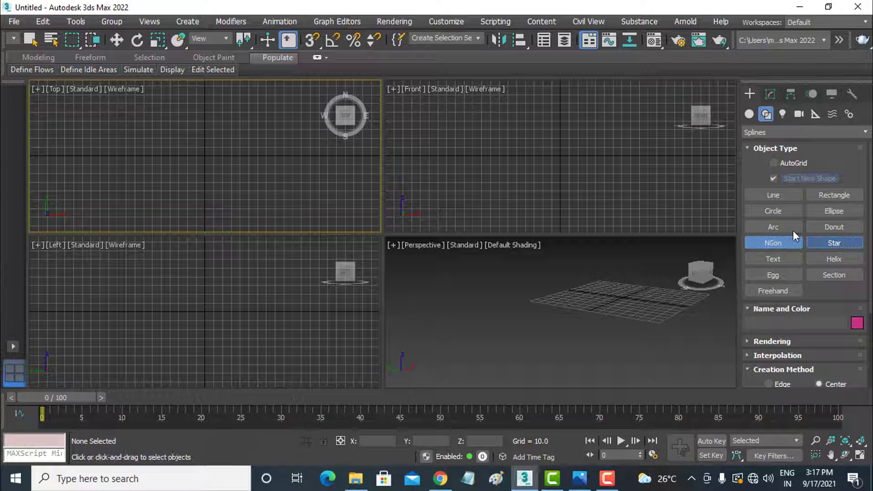
pyautogui.click(835, 243)
pyautogui.moveTo(208, 158); pyautogui.dragTo(233, 113)
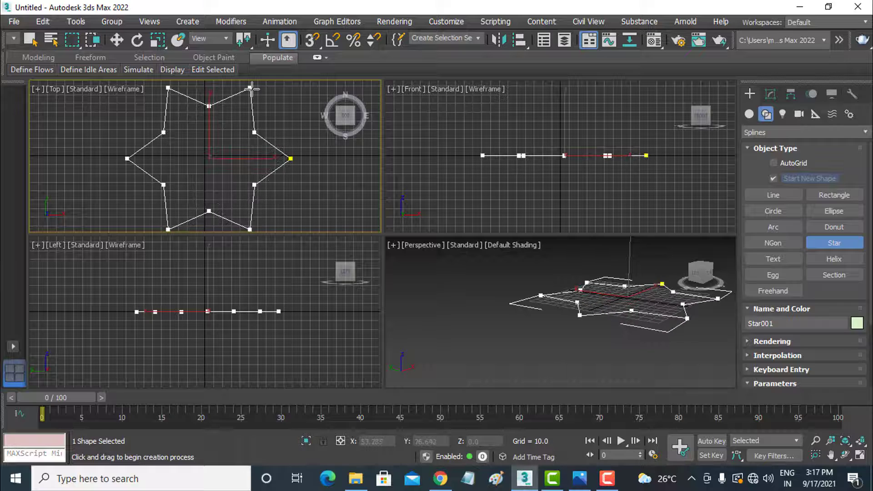
pyautogui.click(227, 133)
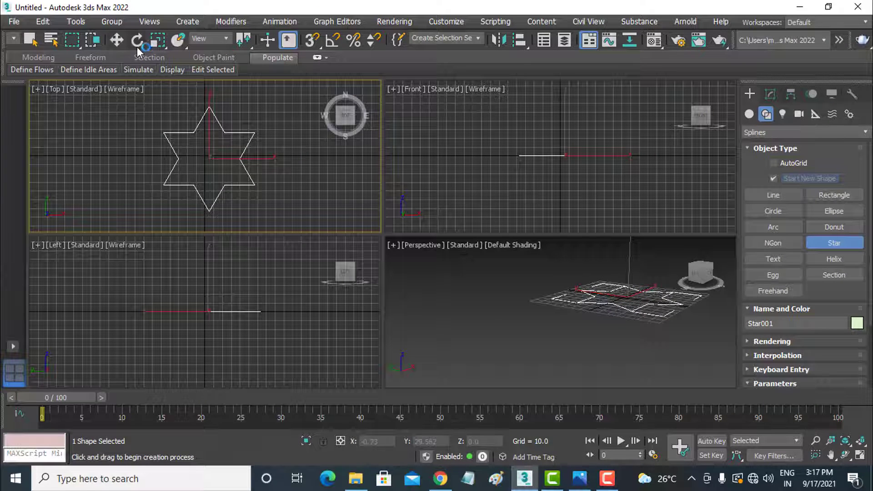
pyautogui.click(117, 40)
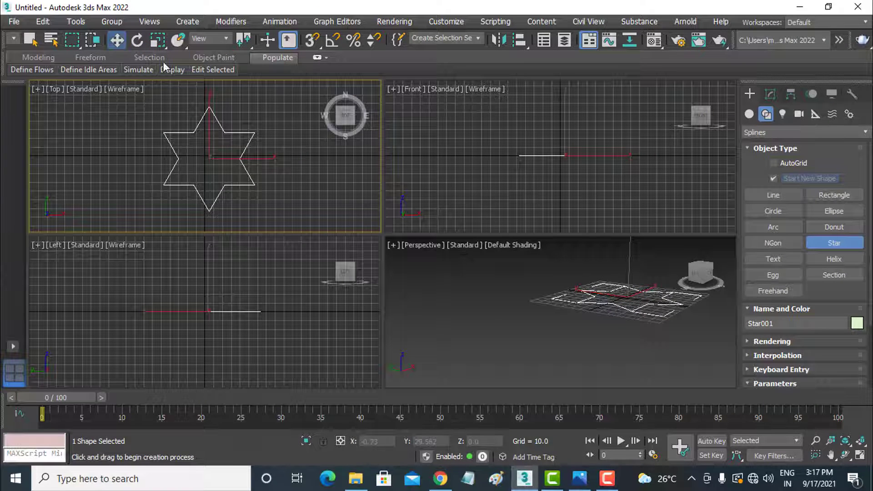
pyautogui.rightClick(286, 154)
pyautogui.click(307, 190)
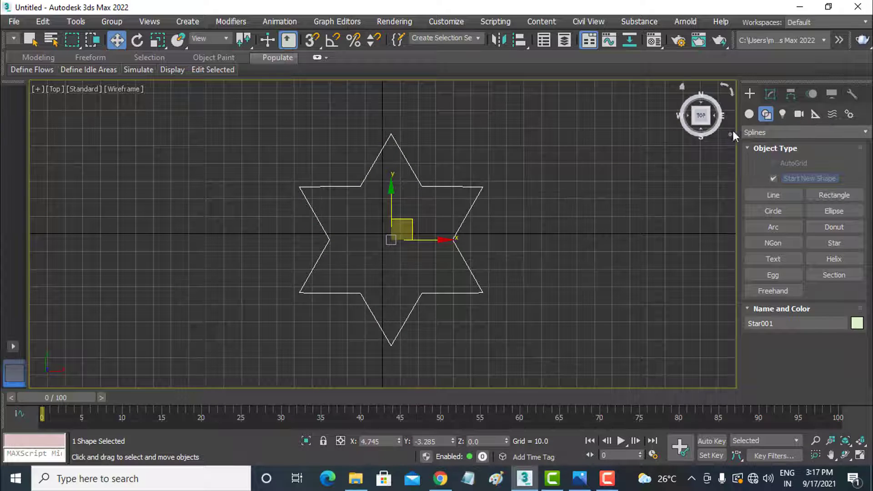
# - Give the star 8 points, distortion 38.72 and fillet radii 16.61 and 28.72, then delete it
pyautogui.click(771, 94)
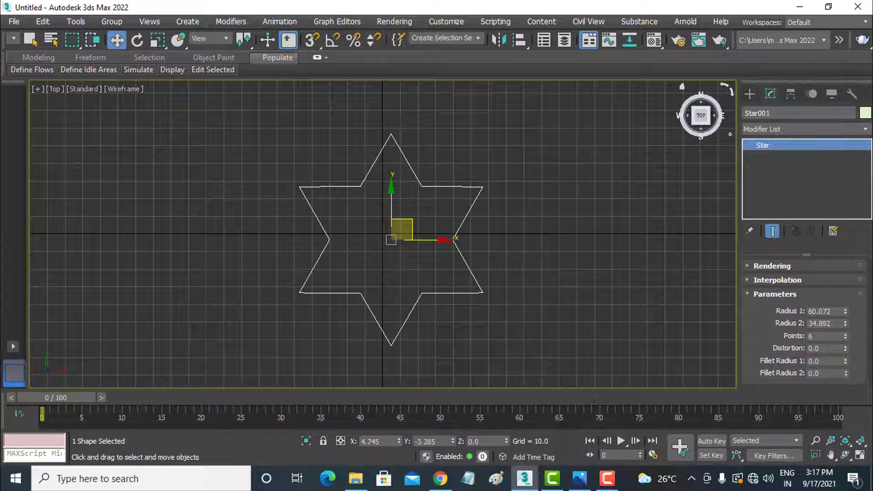
pyautogui.moveTo(844, 310)
pyautogui.mouseDown()
pyautogui.moveTo(849, 296)
pyautogui.moveTo(849, 328)
pyautogui.mouseUp()
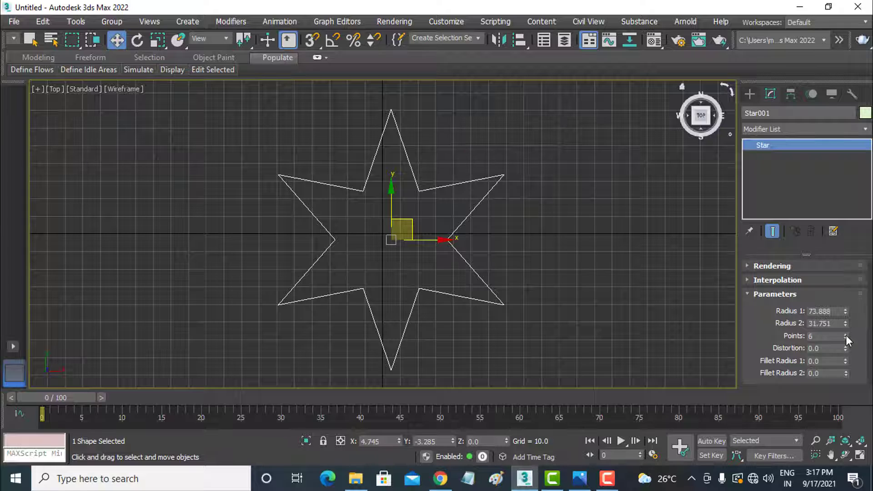
pyautogui.click(847, 335)
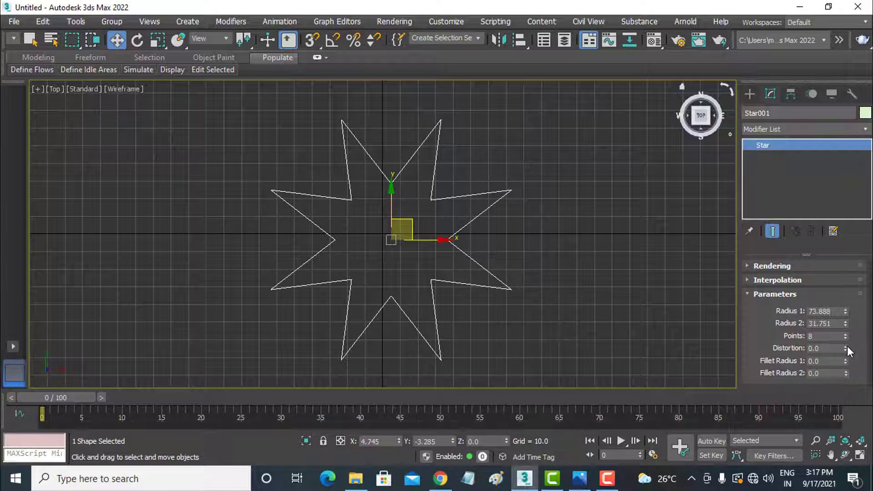
pyautogui.moveTo(846, 349)
pyautogui.mouseDown()
pyautogui.moveTo(175, 52)
pyautogui.moveTo(402, 219)
pyautogui.mouseUp()
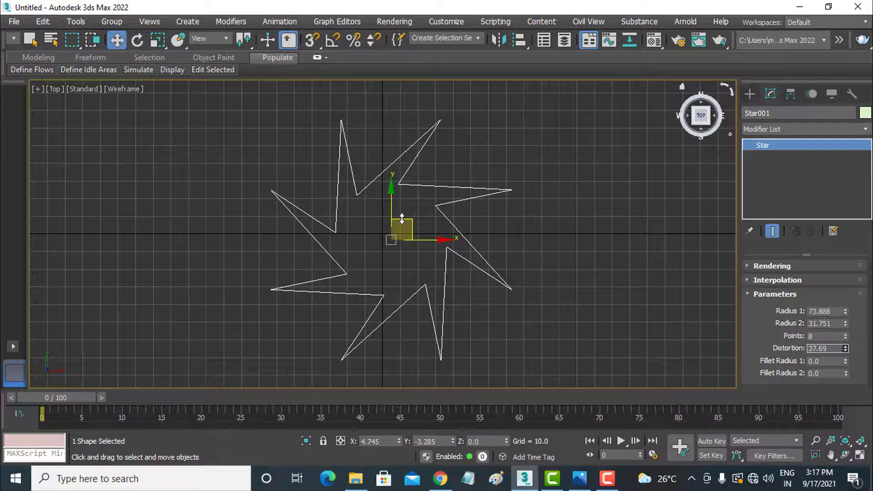
pyautogui.moveTo(402, 220); pyautogui.dragTo(454, 152)
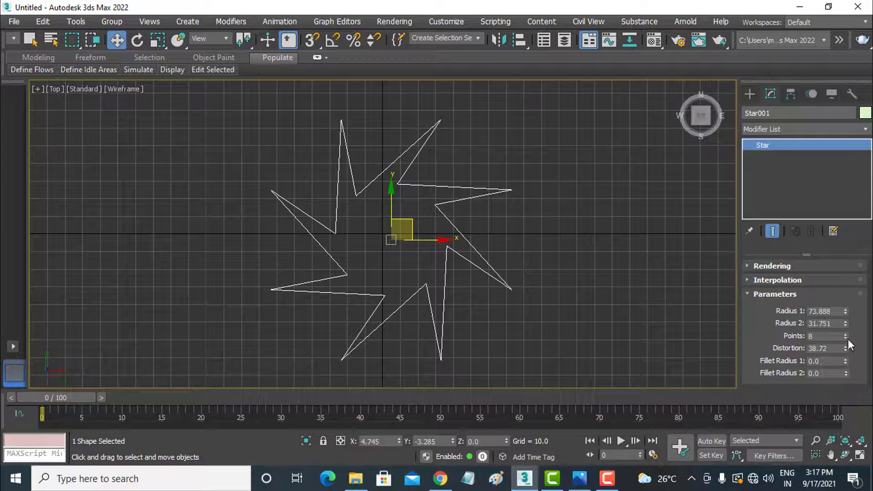
pyautogui.moveTo(846, 360); pyautogui.dragTo(148, 246)
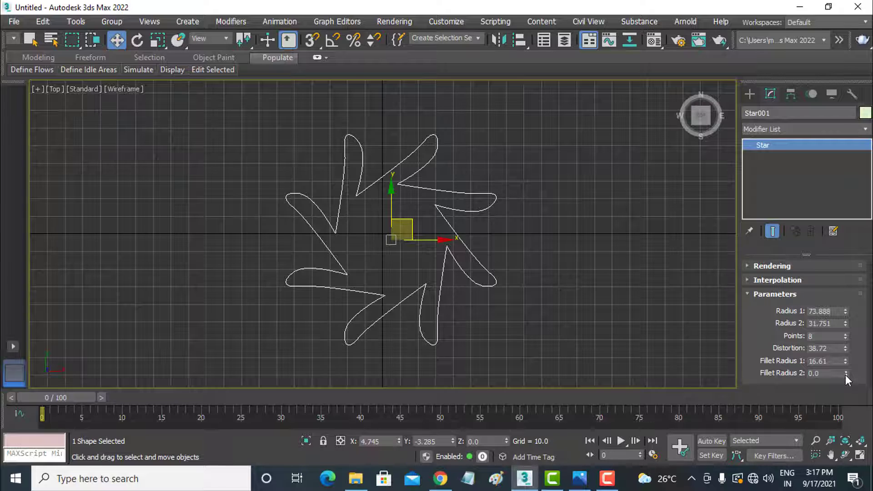
pyautogui.moveTo(845, 375)
pyautogui.mouseDown()
pyautogui.moveTo(244, 49)
pyautogui.moveTo(384, 370)
pyautogui.mouseUp()
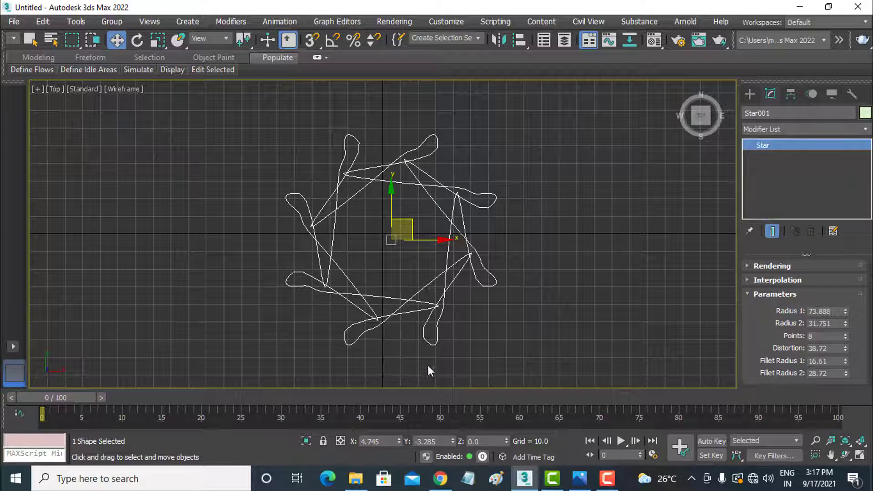
pyautogui.press('Delete')
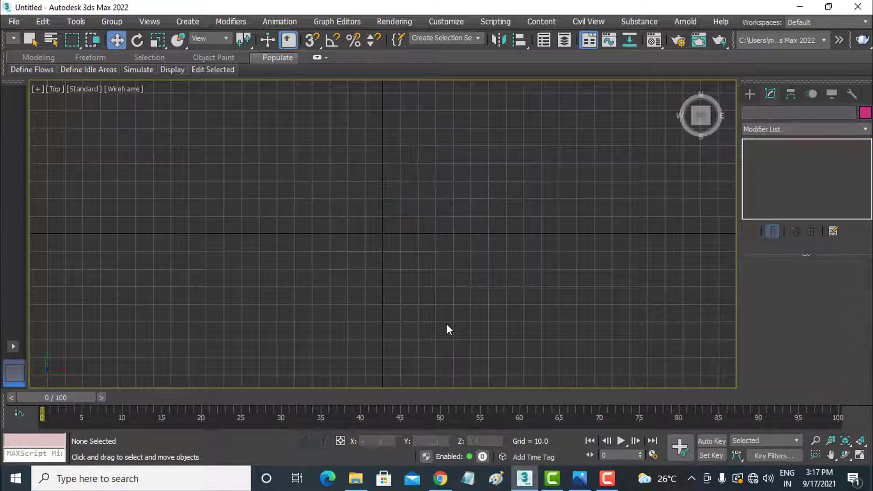
# - Restore the four-view layout and place a text shape in the Front view
pyautogui.rightClick(428, 252)
pyautogui.rightClick(389, 248)
pyautogui.click(425, 281)
pyautogui.hotkey('alt', 'w')
pyautogui.click(752, 93)
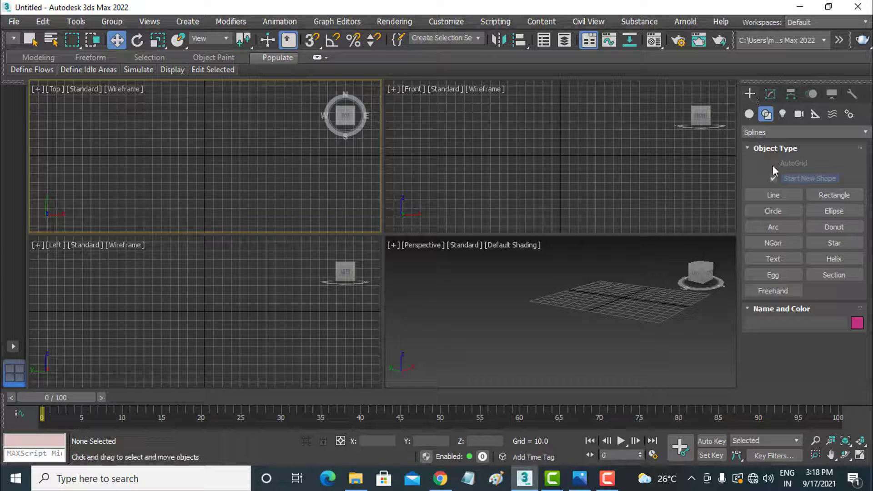
pyautogui.click(783, 258)
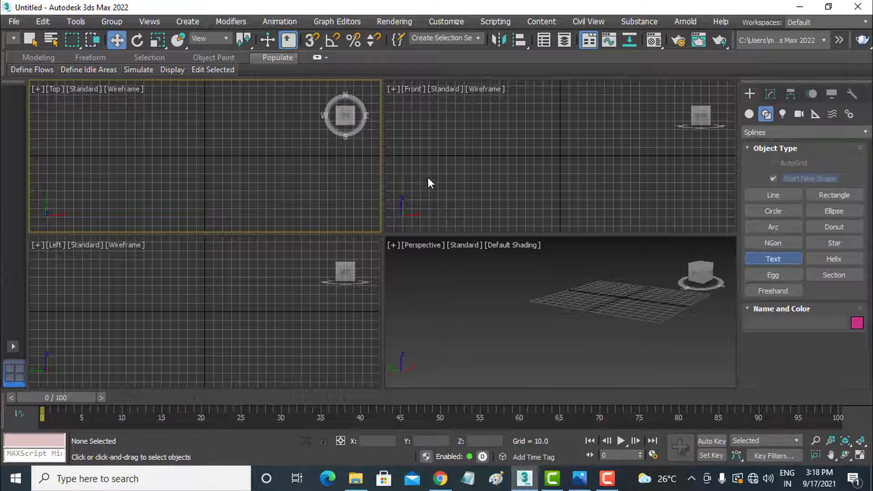
pyautogui.click(485, 150)
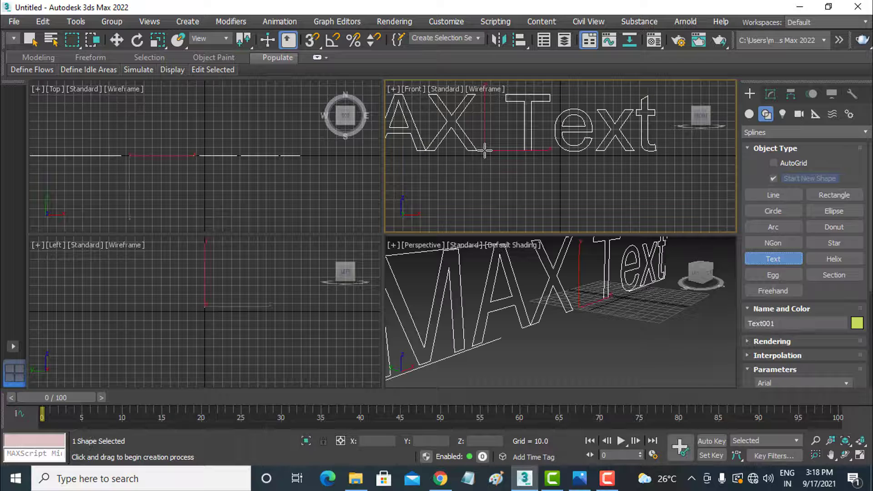
pyautogui.moveTo(484, 177); pyautogui.dragTo(490, 181, button='middle')
pyautogui.scroll(-3, 491, 180)
pyautogui.scroll(-1, 501, 172)
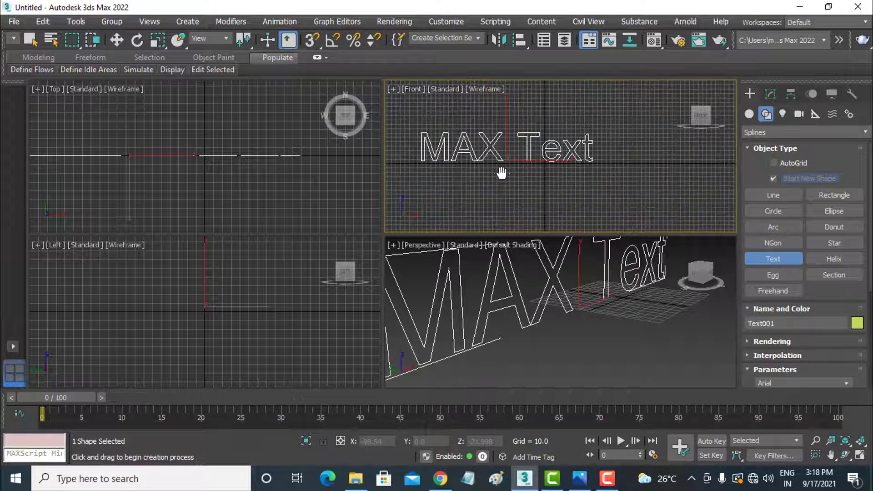
# - Set the text size to 101, kerning -0.27 and leading 0.22
pyautogui.click(772, 92)
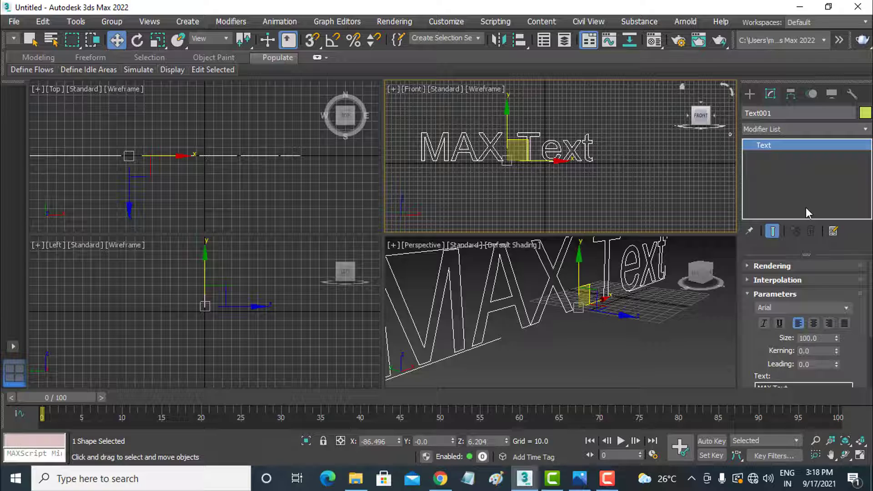
pyautogui.moveTo(848, 351); pyautogui.dragTo(849, 345)
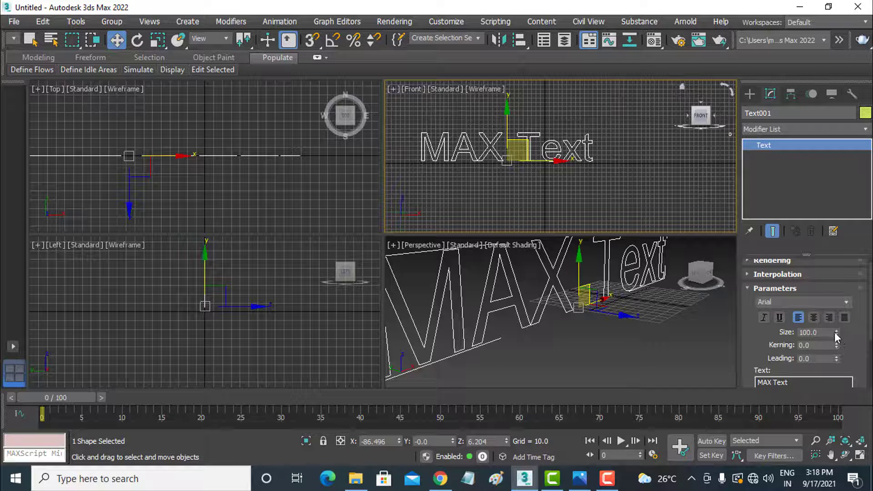
pyautogui.click(835, 331)
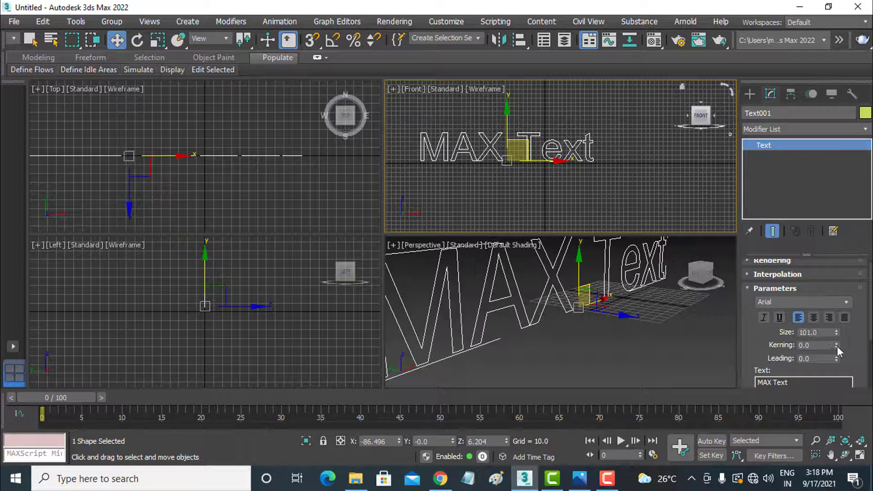
pyautogui.moveTo(837, 346)
pyautogui.mouseDown()
pyautogui.moveTo(858, 276)
pyautogui.moveTo(837, 363)
pyautogui.moveTo(835, 344)
pyautogui.moveTo(858, 300)
pyautogui.mouseUp()
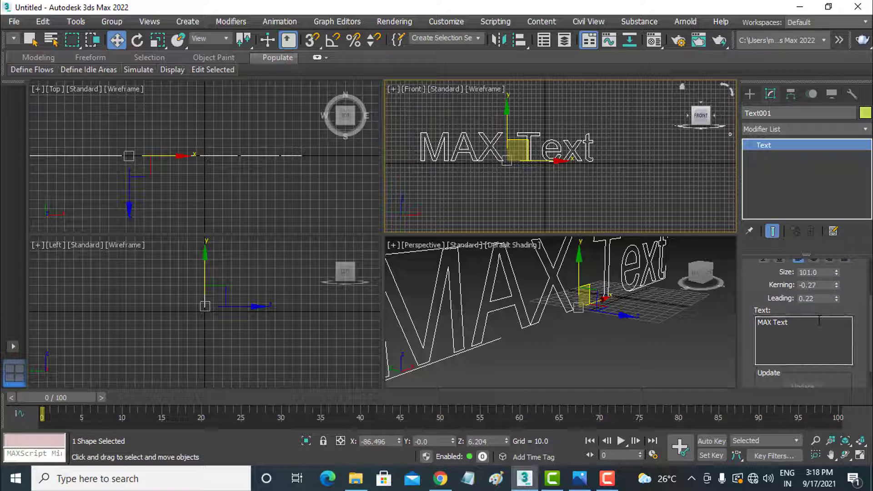
# - Replace the 'MAX Text' string with 'Computer' and zoom out the Perspective view
pyautogui.click(811, 323)
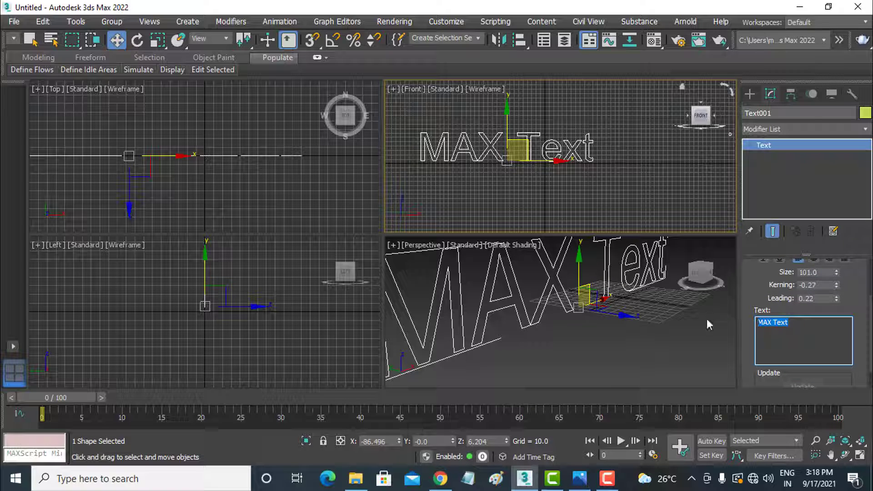
pyautogui.click(807, 335)
pyautogui.moveTo(796, 324); pyautogui.dragTo(740, 321)
pyautogui.write('Comp')
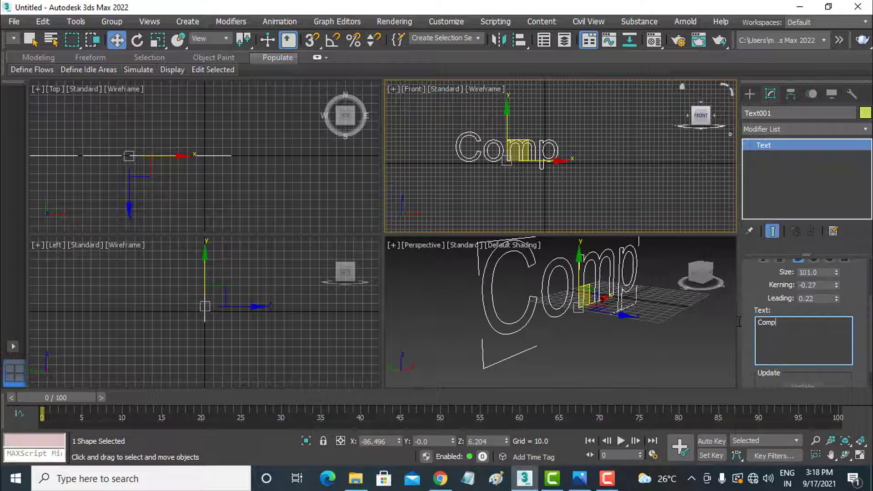
pyautogui.write('uter')
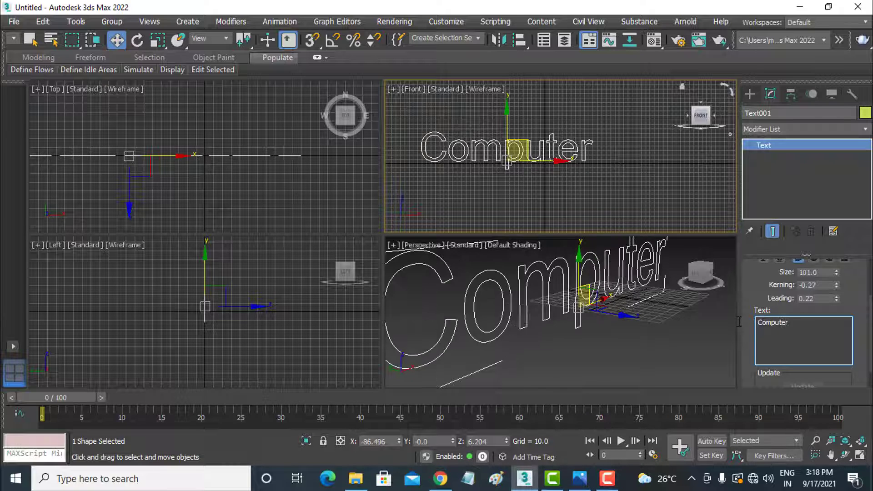
pyautogui.scroll(-1, 643, 337)
pyautogui.scroll(-3, 643, 336)
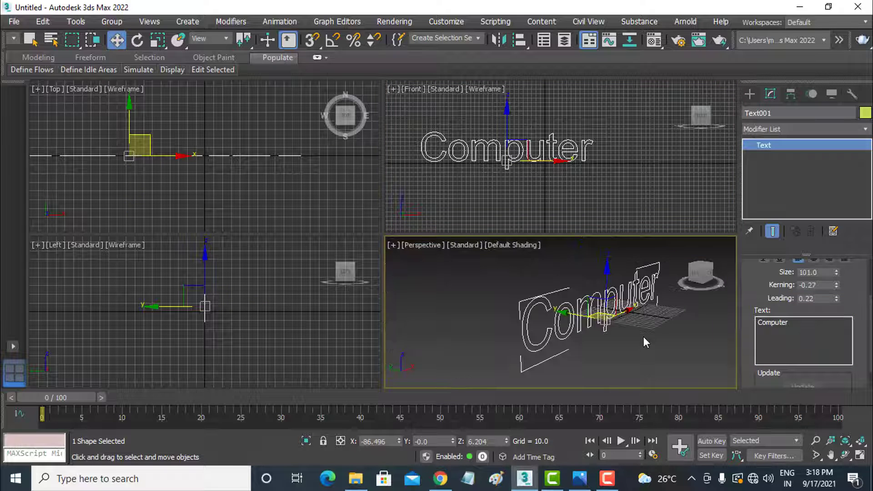
# - Left-align the text and set its font to Berlin Sans FB
pyautogui.moveTo(862, 322)
pyautogui.mouseDown()
pyautogui.moveTo(862, 293)
pyautogui.moveTo(861, 390)
pyautogui.mouseUp()
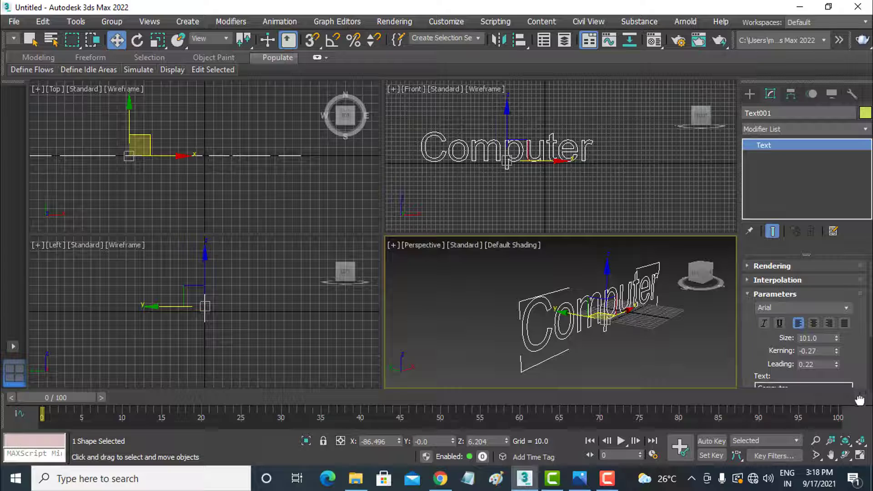
pyautogui.click(844, 324)
pyautogui.click(802, 325)
pyautogui.click(850, 307)
pyautogui.scroll(-2, 821, 264)
pyautogui.scroll(-3, 823, 264)
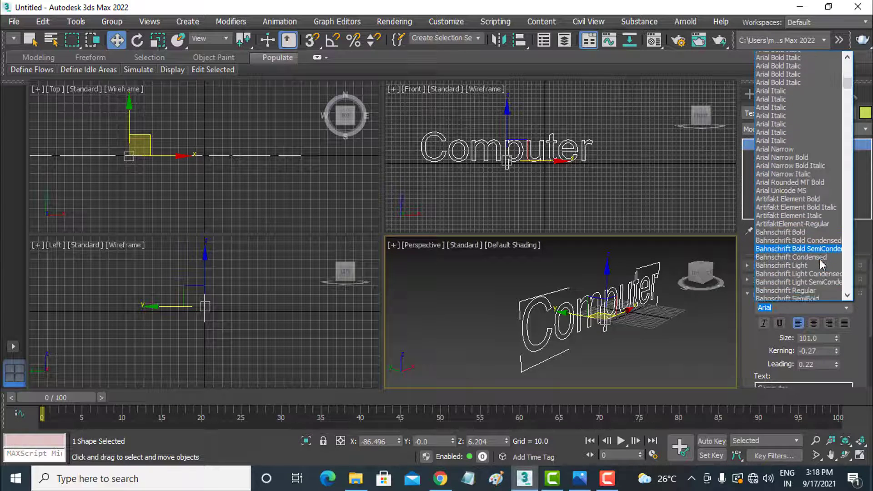
pyautogui.scroll(-2, 821, 264)
pyautogui.click(817, 255)
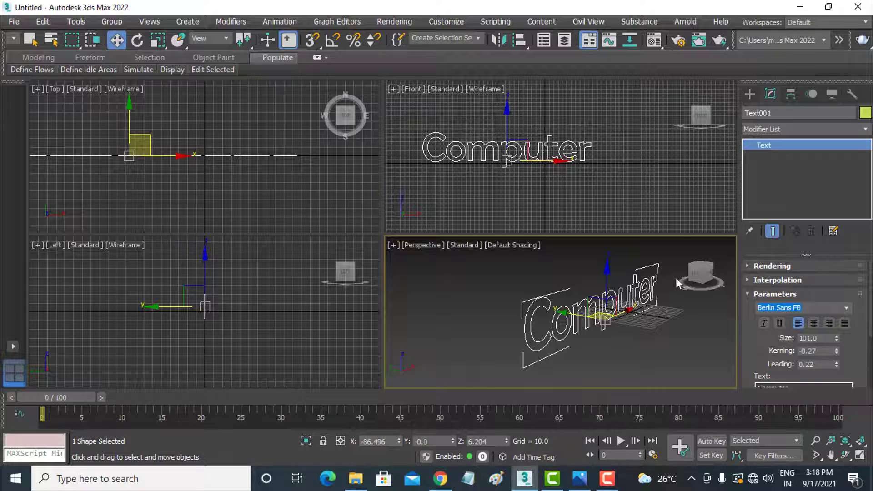
# - Enable the text in renderer and viewport with thickness 3.49
pyautogui.click(798, 264)
pyautogui.scroll(-3, 799, 264)
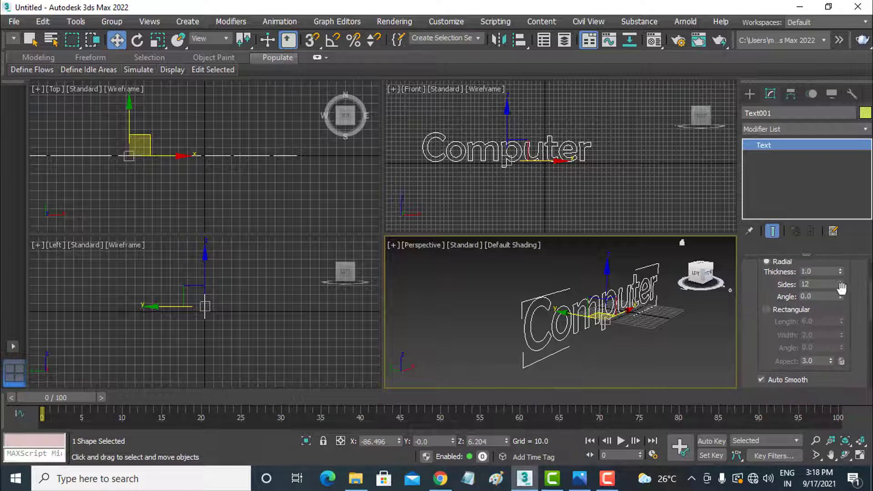
pyautogui.moveTo(860, 292); pyautogui.dragTo(857, 416)
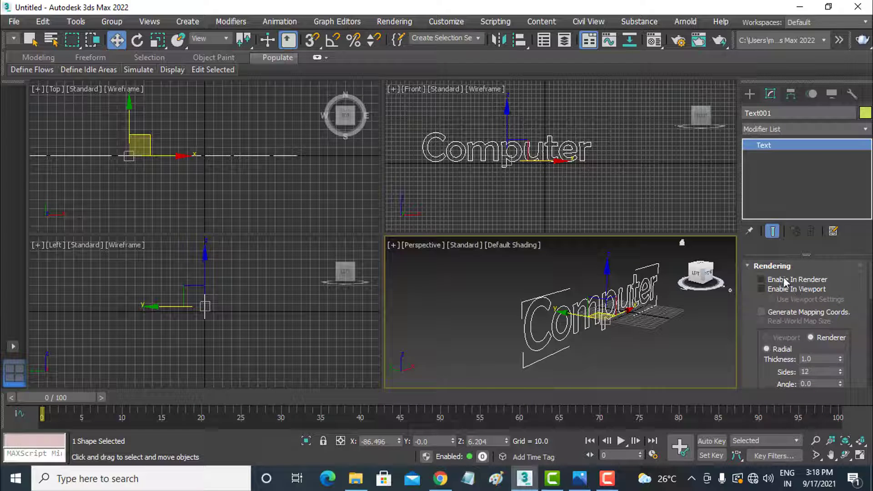
pyautogui.click(784, 288)
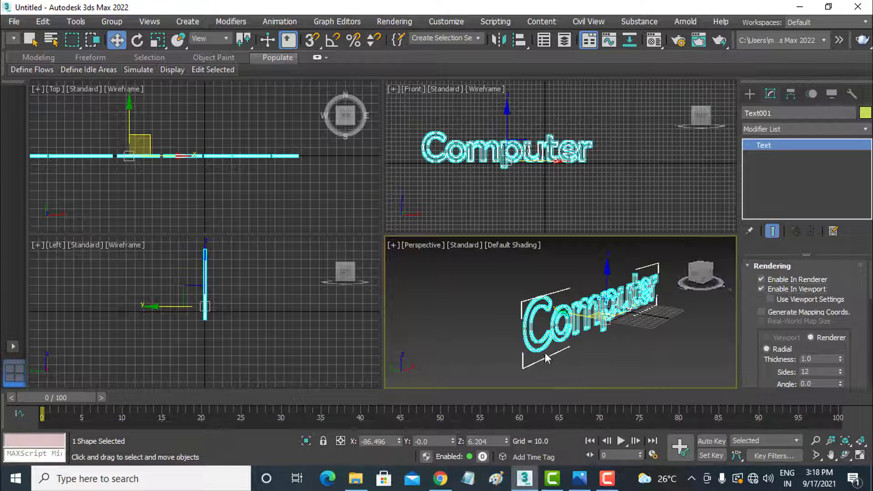
pyautogui.scroll(3, 551, 352)
pyautogui.scroll(2, 549, 350)
pyautogui.scroll(3, 545, 328)
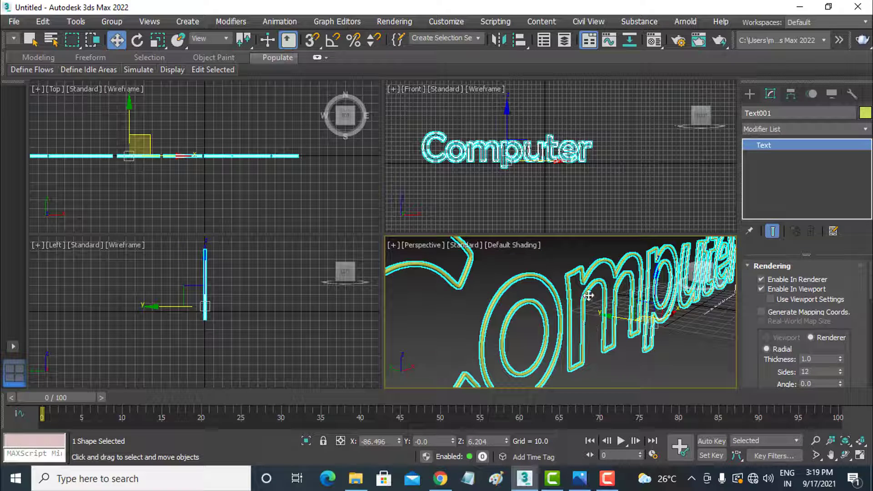
pyautogui.moveTo(855, 356)
pyautogui.mouseDown()
pyautogui.moveTo(842, 213)
pyautogui.moveTo(851, 164)
pyautogui.mouseUp()
pyautogui.scroll(-4, 622, 342)
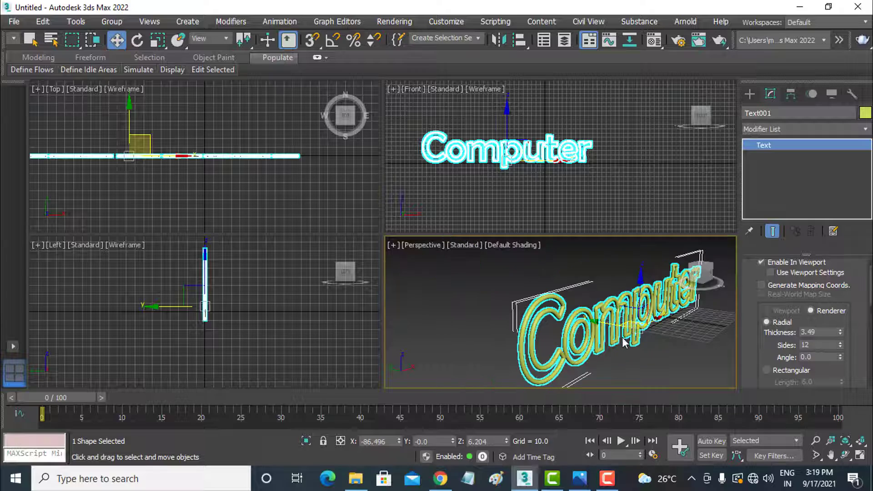
pyautogui.moveTo(649, 367)
pyautogui.keyDown('alt'); pyautogui.mouseDown(button='middle')
pyautogui.moveTo(607, 351)
pyautogui.moveTo(649, 346)
pyautogui.moveTo(557, 342)
pyautogui.moveTo(575, 349)
pyautogui.moveTo(552, 350)
pyautogui.moveTo(606, 355)
pyautogui.mouseUp(button='middle'); pyautogui.keyUp('alt')
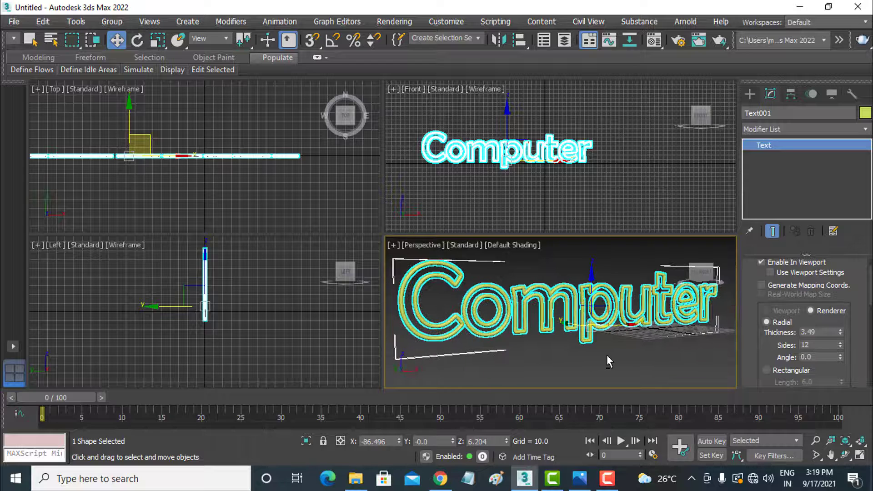
# - Delete the Computer text and draw a Helix spline in the Top view
pyautogui.press('Delete')
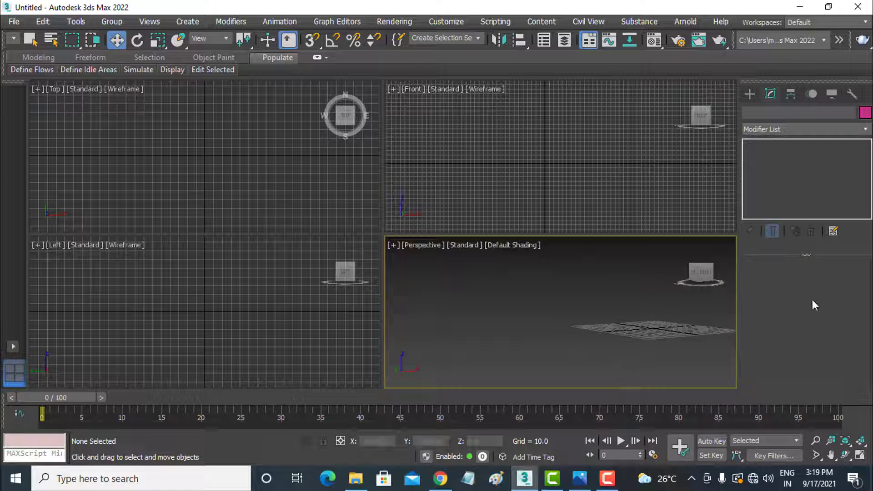
pyautogui.click(751, 94)
pyautogui.click(767, 113)
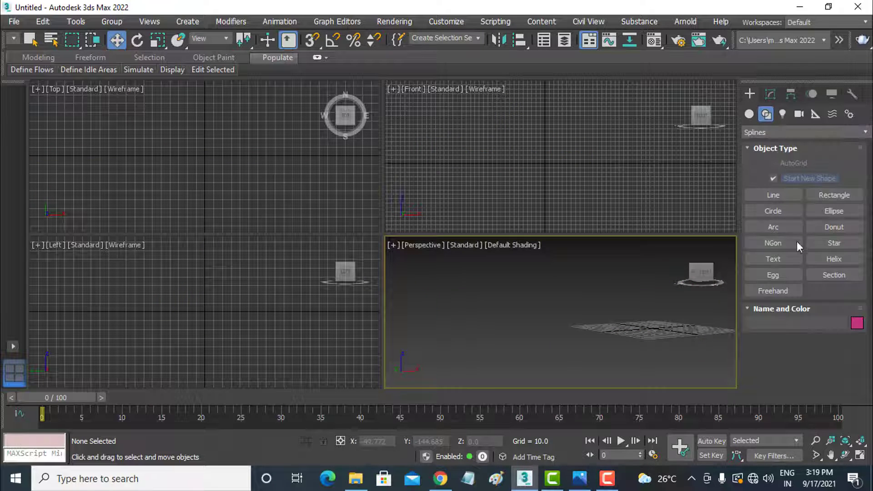
pyautogui.click(828, 258)
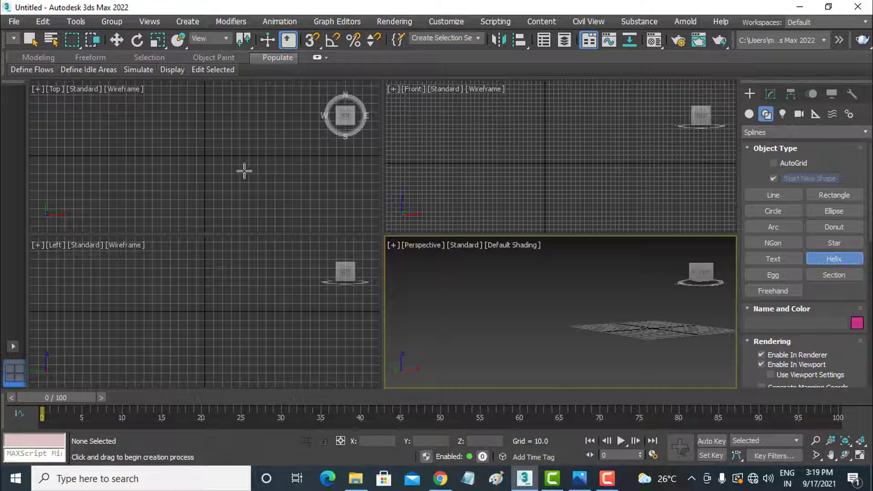
pyautogui.moveTo(212, 161); pyautogui.dragTo(238, 123)
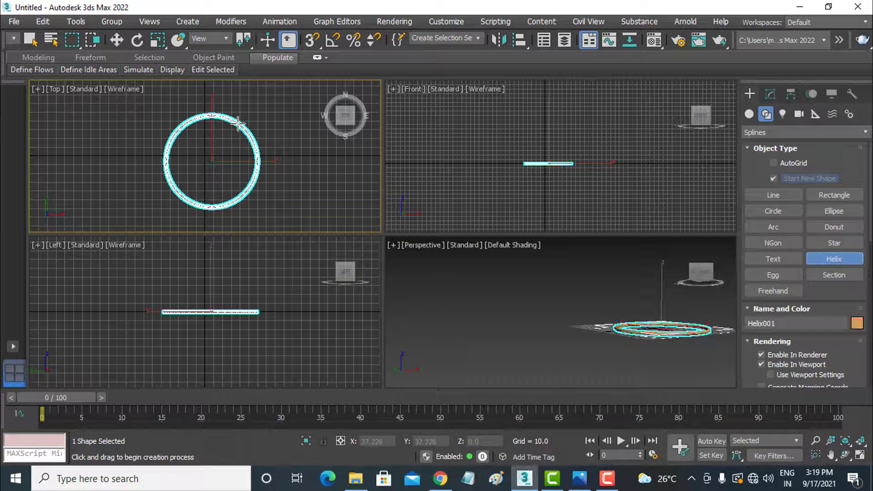
pyautogui.click(241, 6)
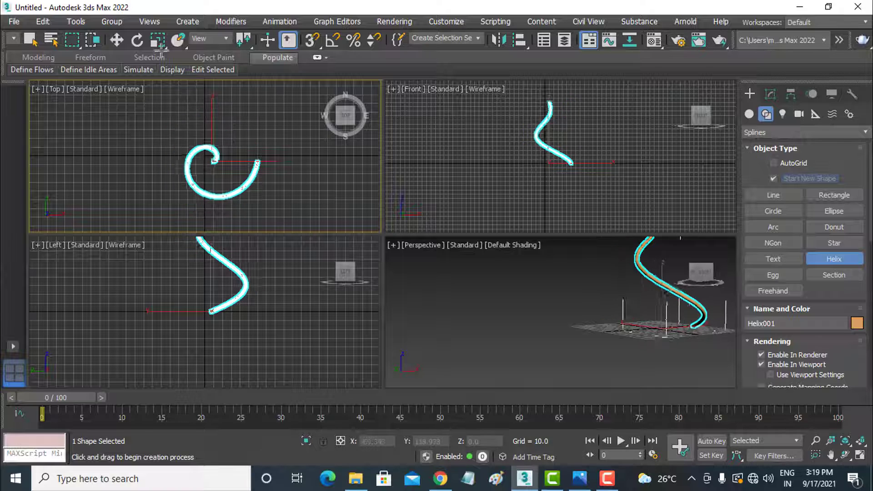
pyautogui.click(117, 40)
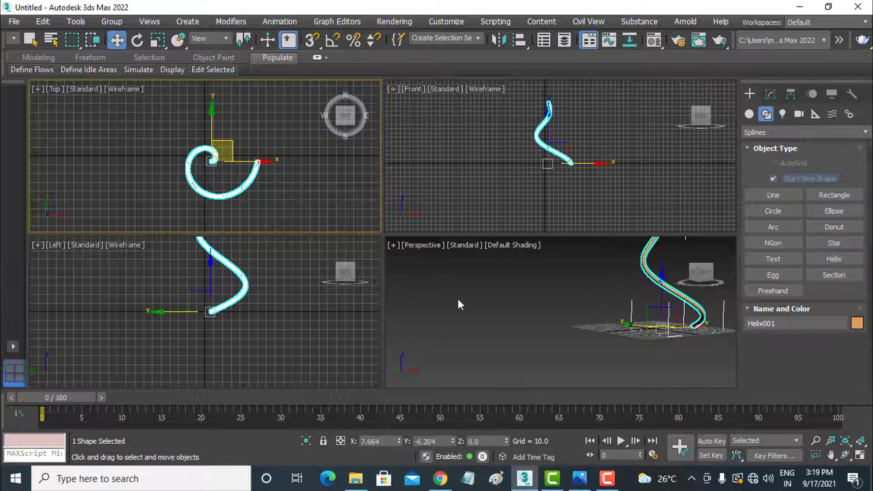
pyautogui.middleClick(600, 312)
# - Set the helix to Radius 1 93.873, Radius 2 4.87, Height 223.993, Turns 9.15, Bias 0.03
pyautogui.press('z')
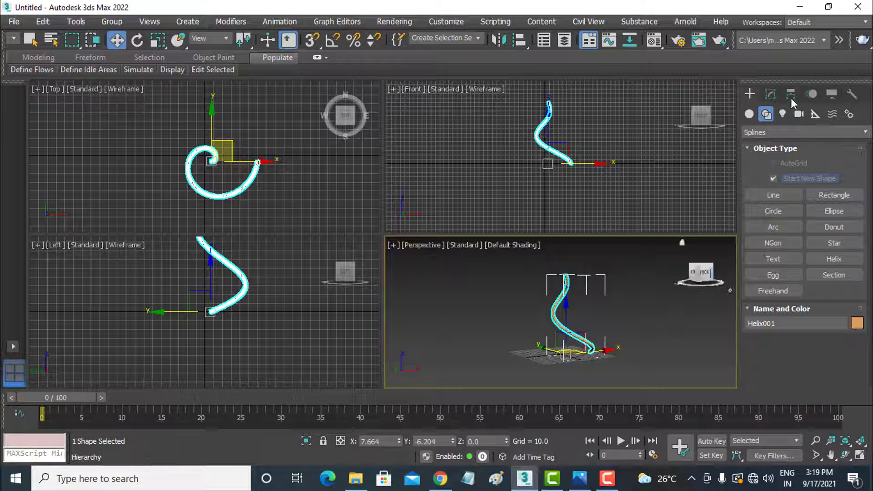
pyautogui.click(771, 95)
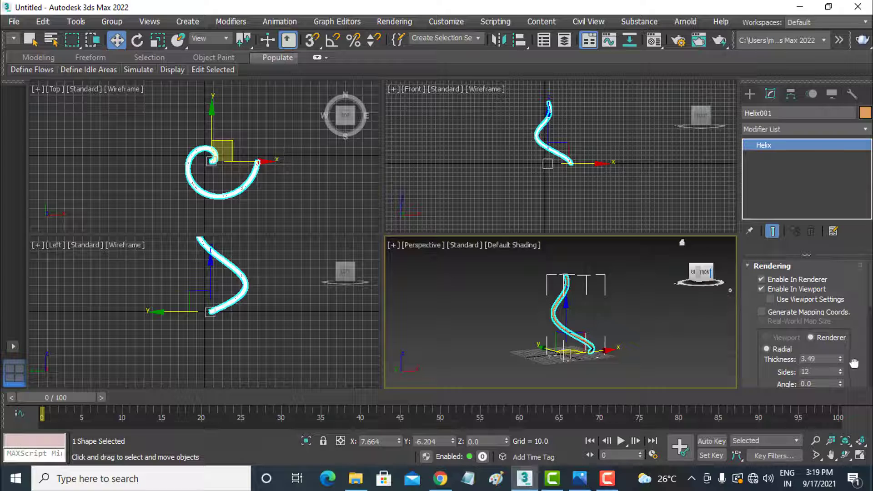
pyautogui.scroll(-3, 855, 364)
pyautogui.scroll(-3, 855, 368)
pyautogui.scroll(6, 859, 387)
pyautogui.moveTo(858, 364); pyautogui.dragTo(852, 114)
pyautogui.moveTo(838, 326); pyautogui.dragTo(839, 304)
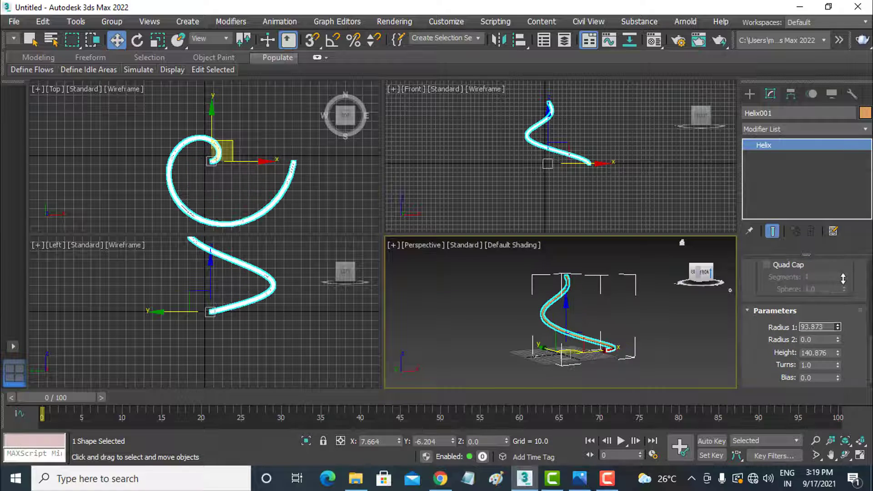
pyautogui.moveTo(839, 342)
pyautogui.mouseDown()
pyautogui.moveTo(852, 28)
pyautogui.moveTo(825, 357)
pyautogui.moveTo(838, 314)
pyautogui.mouseUp()
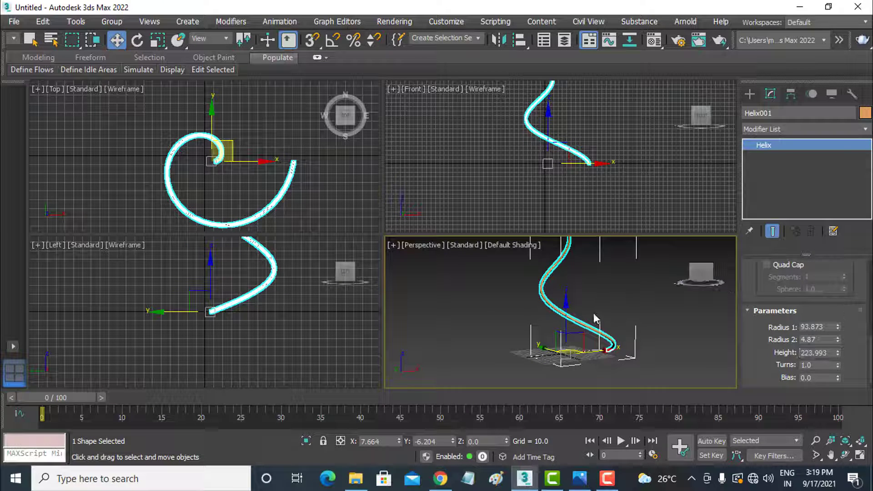
pyautogui.moveTo(587, 300); pyautogui.dragTo(589, 321, button='middle')
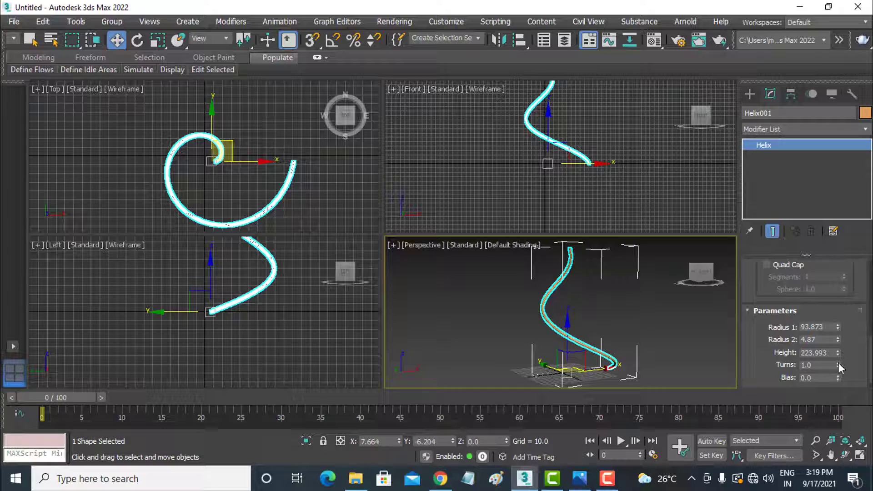
pyautogui.moveTo(839, 362)
pyautogui.mouseDown()
pyautogui.moveTo(8, 107)
pyautogui.moveTo(43, 315)
pyautogui.moveTo(62, 310)
pyautogui.mouseUp()
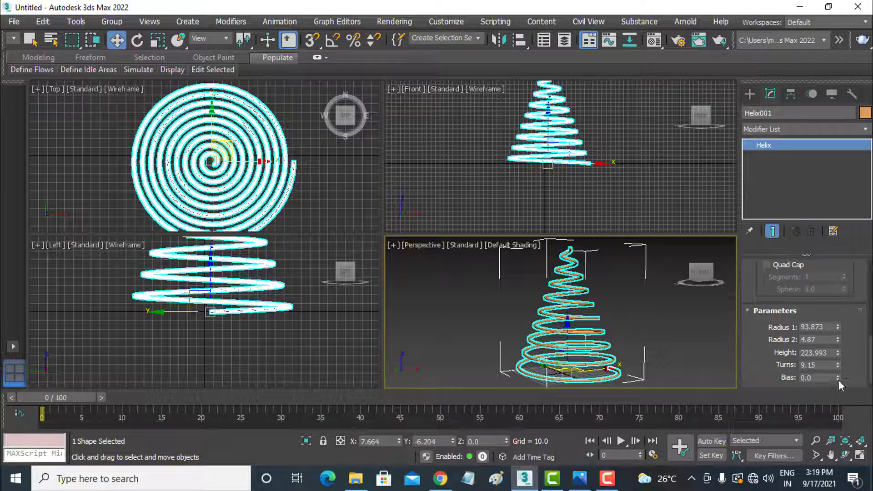
pyautogui.moveTo(839, 380)
pyautogui.mouseDown()
pyautogui.moveTo(852, 387)
pyautogui.moveTo(853, 370)
pyautogui.moveTo(854, 379)
pyautogui.mouseUp()
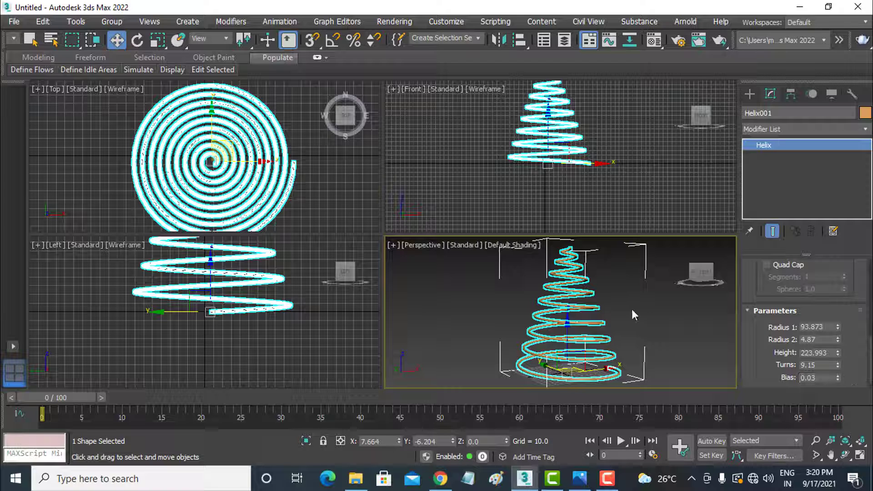
# - Delete the helix and draw an Egg spline in the Top view
pyautogui.press('Delete')
pyautogui.click(247, 189)
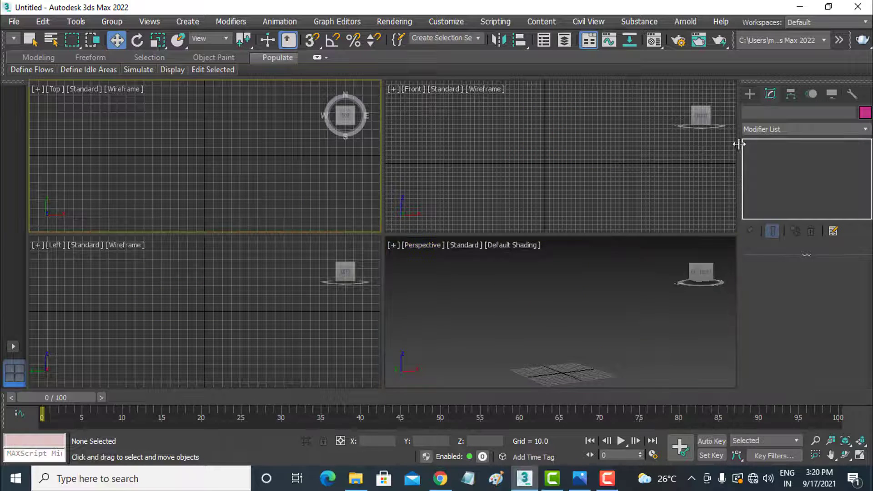
pyautogui.click(750, 93)
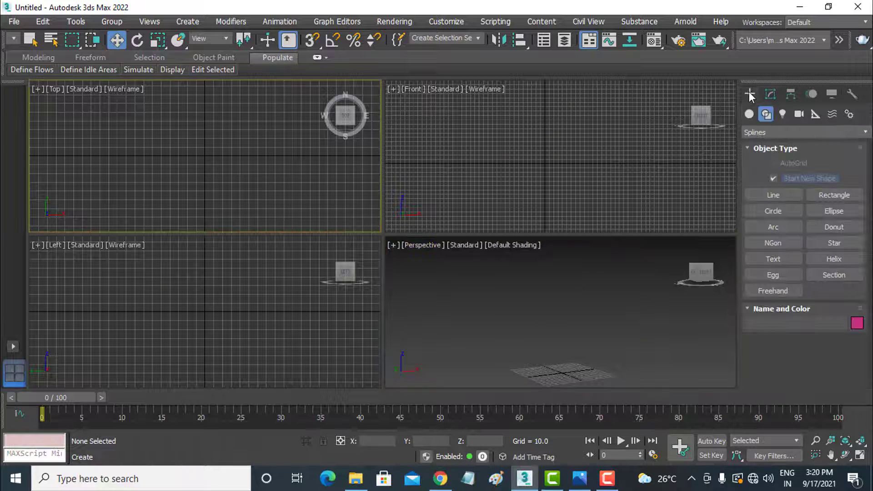
pyautogui.click(778, 275)
pyautogui.moveTo(179, 136); pyautogui.dragTo(248, 163)
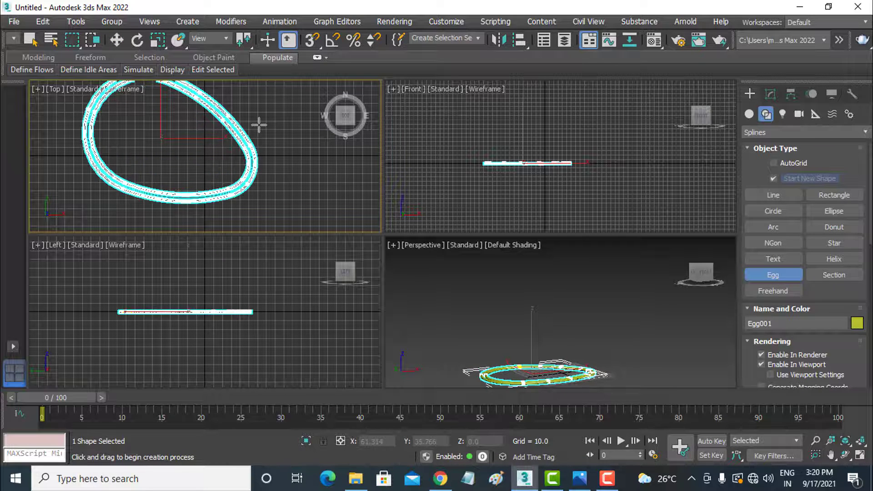
pyautogui.click(116, 40)
# - Turn off the egg's Enable In Renderer and Enable In Viewport options
pyautogui.click(773, 93)
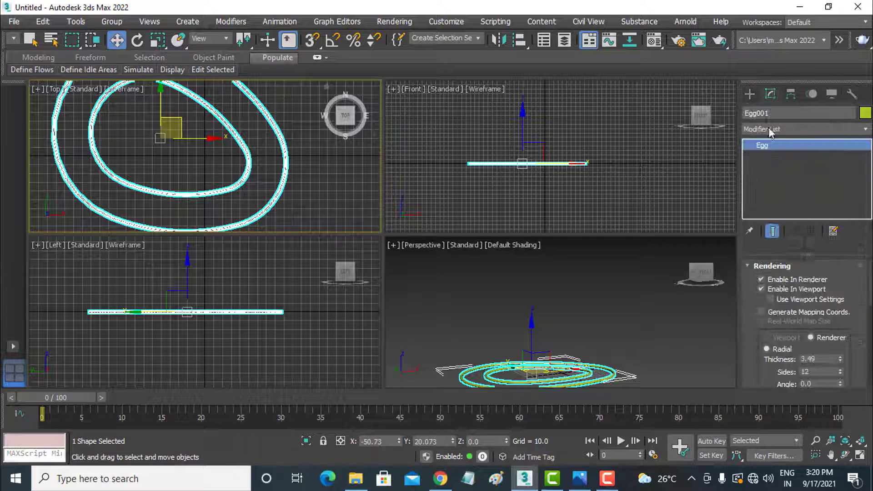
pyautogui.click(795, 277)
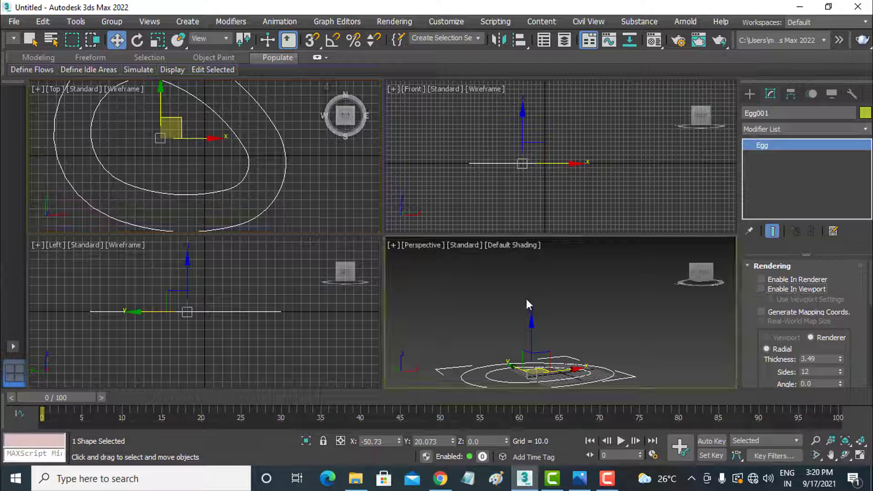
pyautogui.scroll(-3, 551, 296)
pyautogui.scroll(-3, 257, 154)
pyautogui.moveTo(258, 153); pyautogui.dragTo(261, 169, button='middle')
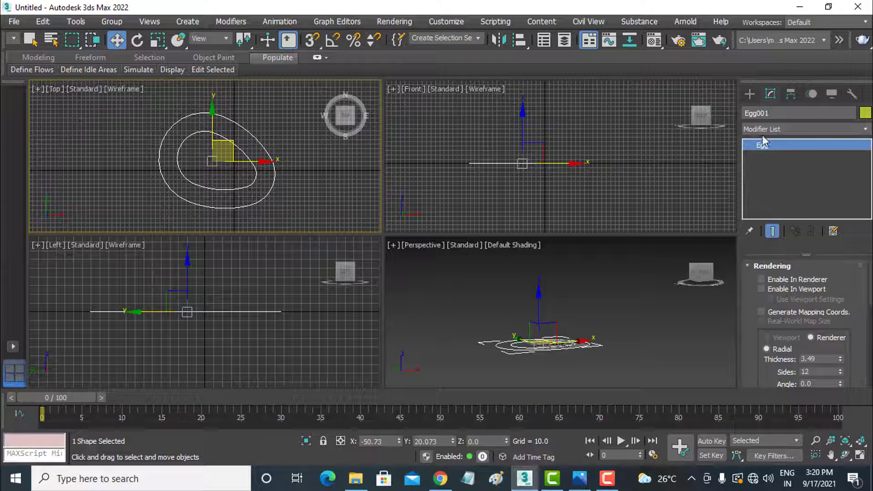
# - Resize the egg to length 209.84, width 139.893 and thickness 26.603, adjust its angle, then delete it
pyautogui.click(794, 266)
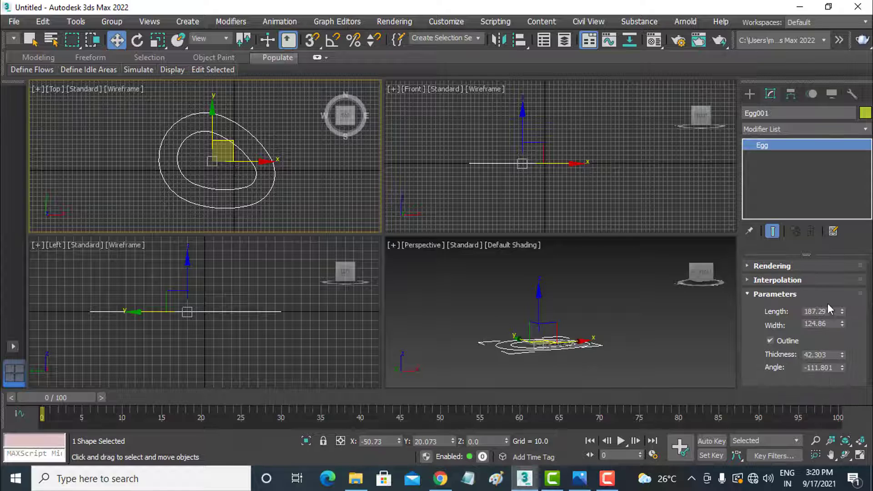
pyautogui.moveTo(843, 313); pyautogui.dragTo(851, 265)
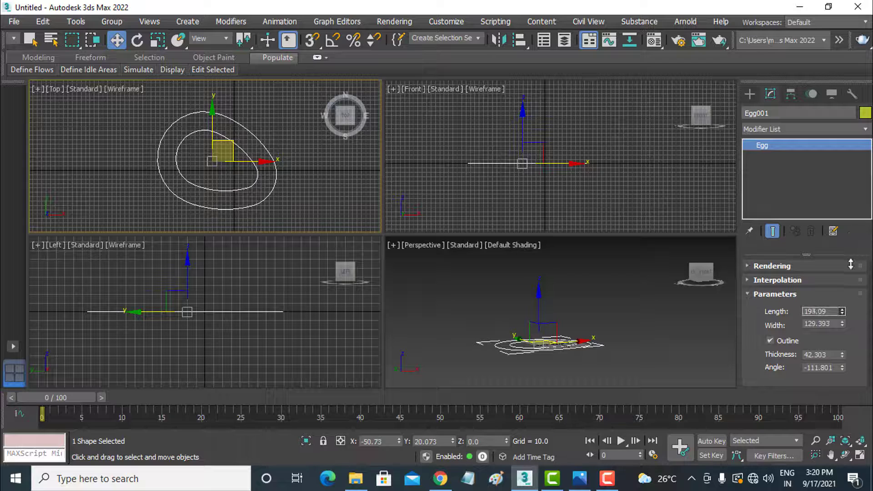
pyautogui.moveTo(843, 323); pyautogui.dragTo(848, 282)
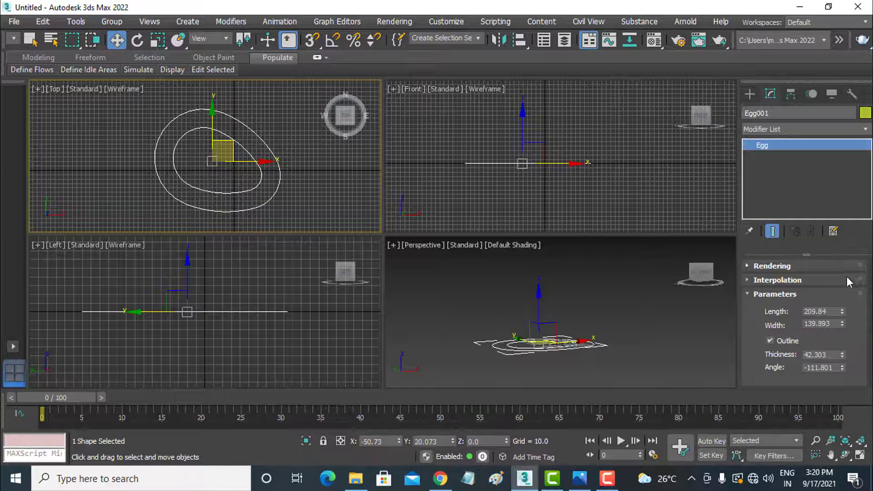
pyautogui.moveTo(843, 356); pyautogui.dragTo(862, 415)
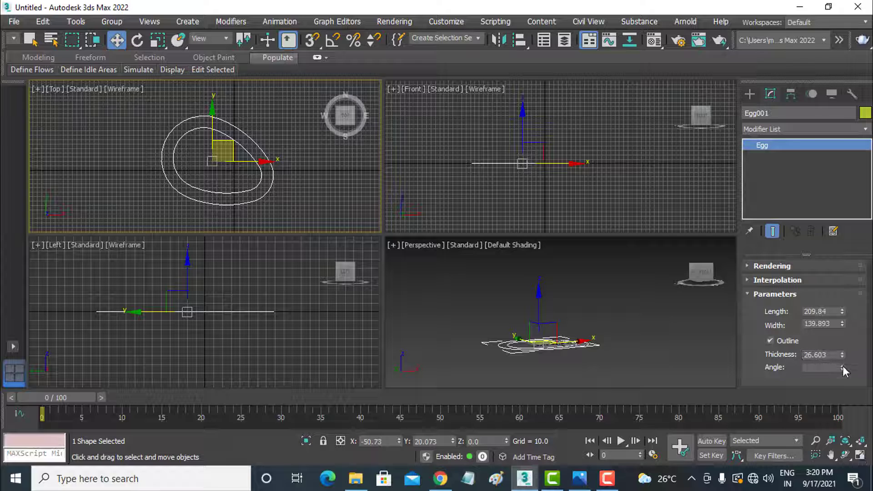
pyautogui.moveTo(843, 368)
pyautogui.mouseDown()
pyautogui.moveTo(11, 242)
pyautogui.moveTo(2, 391)
pyautogui.mouseUp()
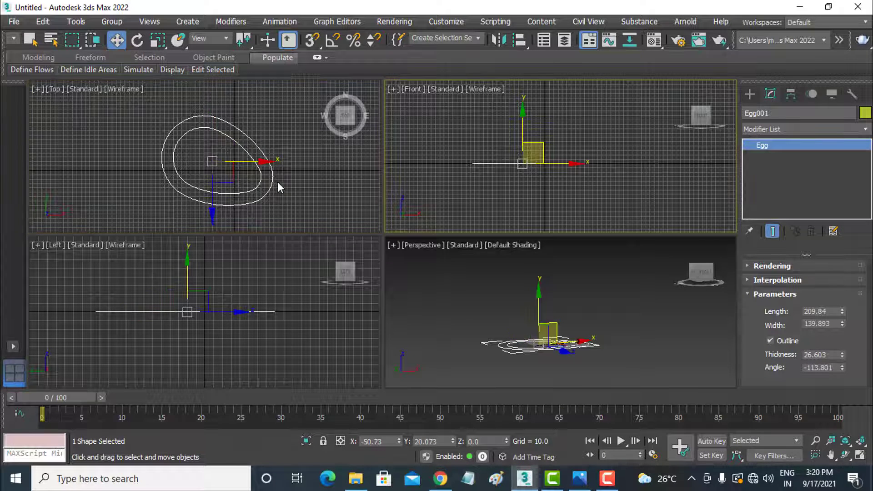
pyautogui.press('Delete')
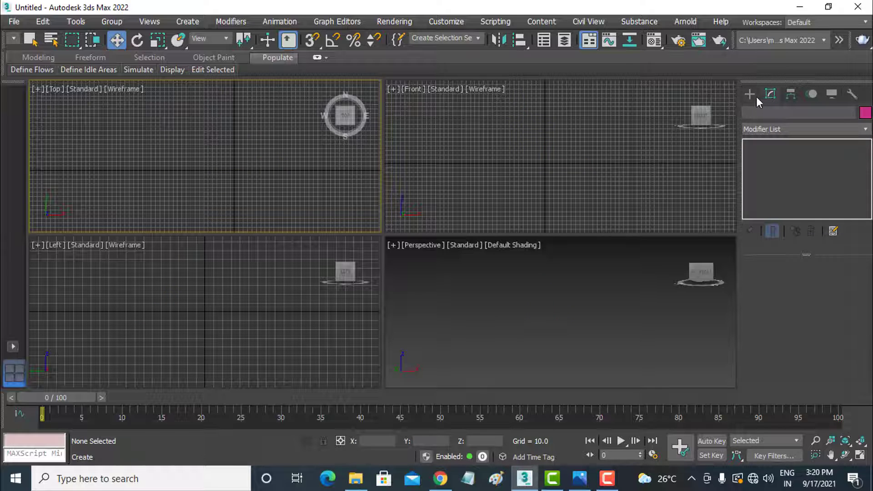
# - Create a teapot of radius 84.935 in the Top view
pyautogui.click(753, 95)
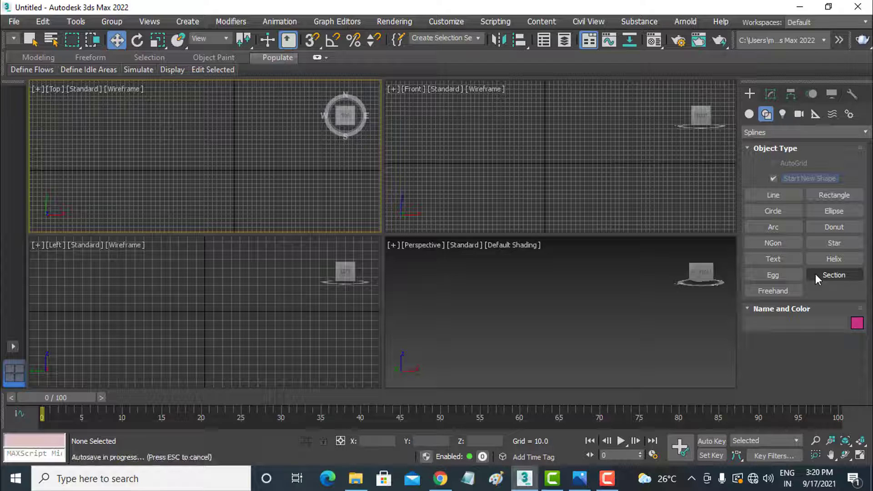
pyautogui.click(750, 114)
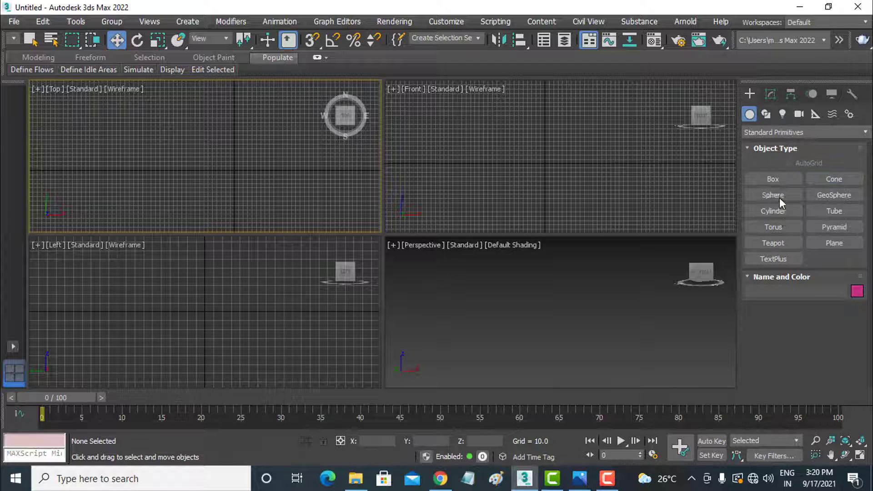
pyautogui.click(776, 242)
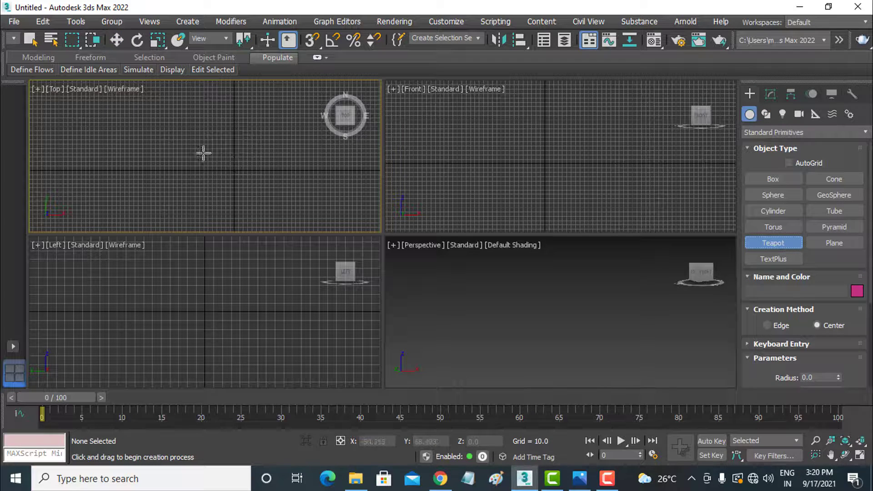
pyautogui.moveTo(200, 163); pyautogui.dragTo(217, 127)
pyautogui.click(116, 40)
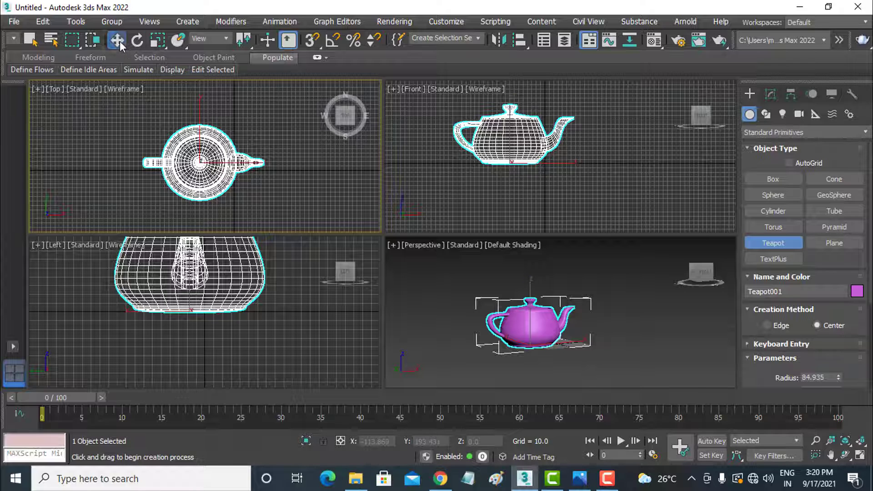
# - Start creating a Section shape from the Splines list
pyautogui.click(771, 94)
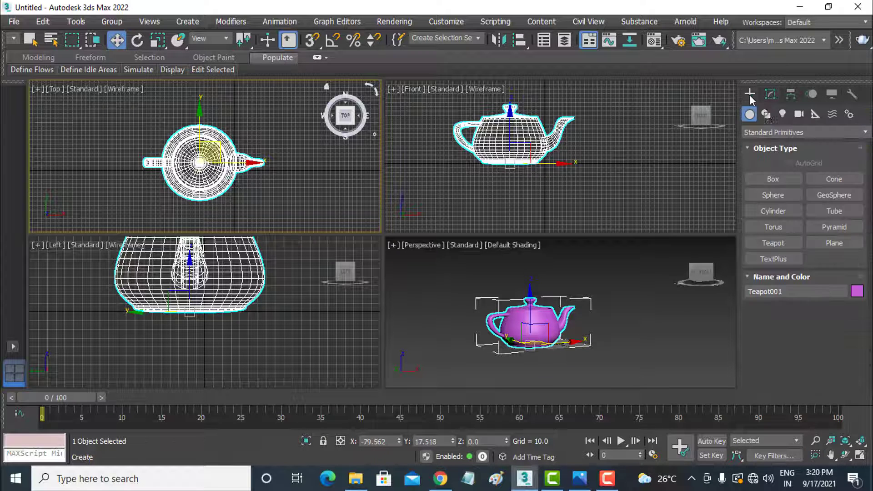
pyautogui.click(766, 114)
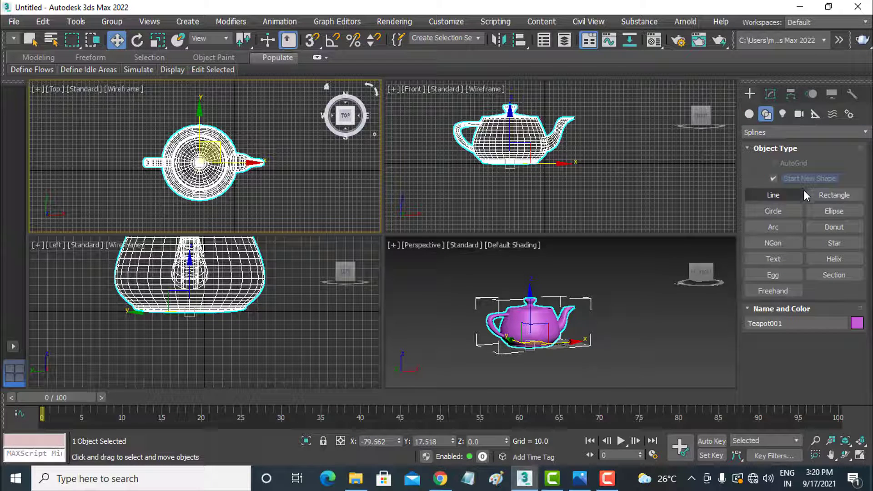
pyautogui.click(832, 275)
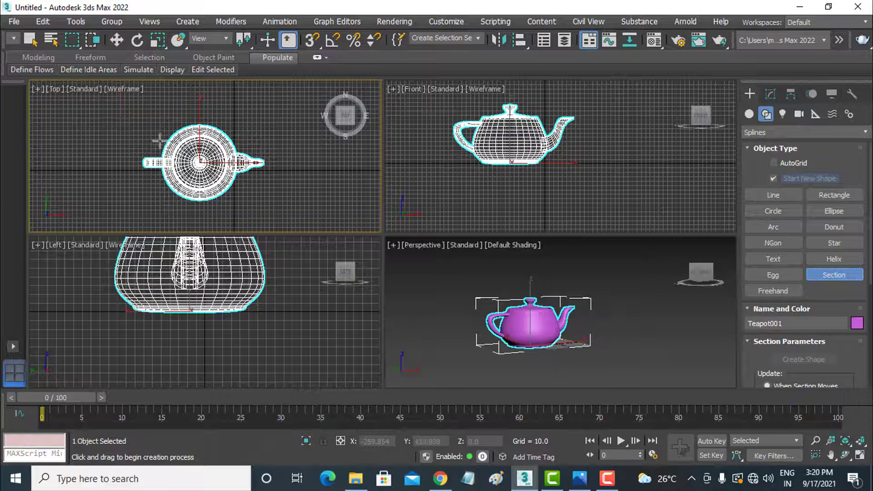
# - Draw a section plane, centre it over the teapot and raise it to cut higher
pyautogui.moveTo(121, 116); pyautogui.dragTo(203, 168)
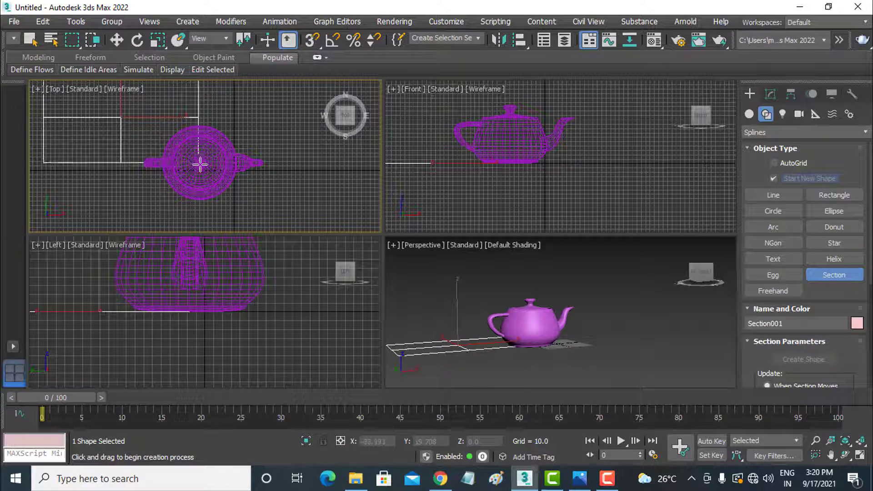
pyautogui.click(118, 41)
pyautogui.moveTo(139, 100); pyautogui.dragTo(216, 141)
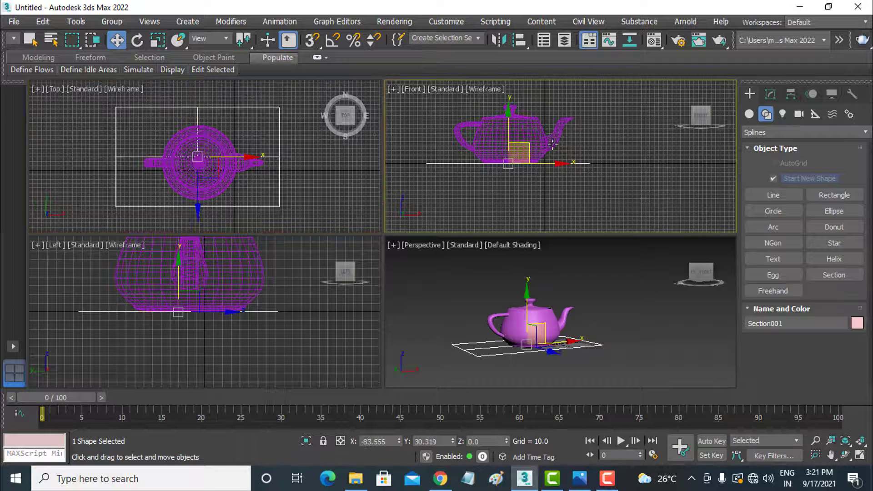
pyautogui.moveTo(510, 145)
pyautogui.mouseDown()
pyautogui.moveTo(511, 111)
pyautogui.moveTo(501, 136)
pyautogui.mouseUp()
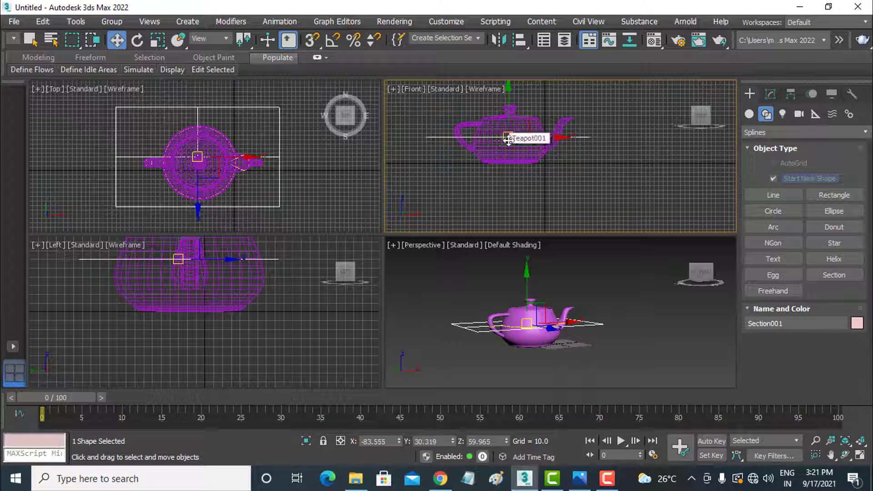
# - Generate a cross-section shape from the section with the default name, then select the teapot
pyautogui.click(770, 94)
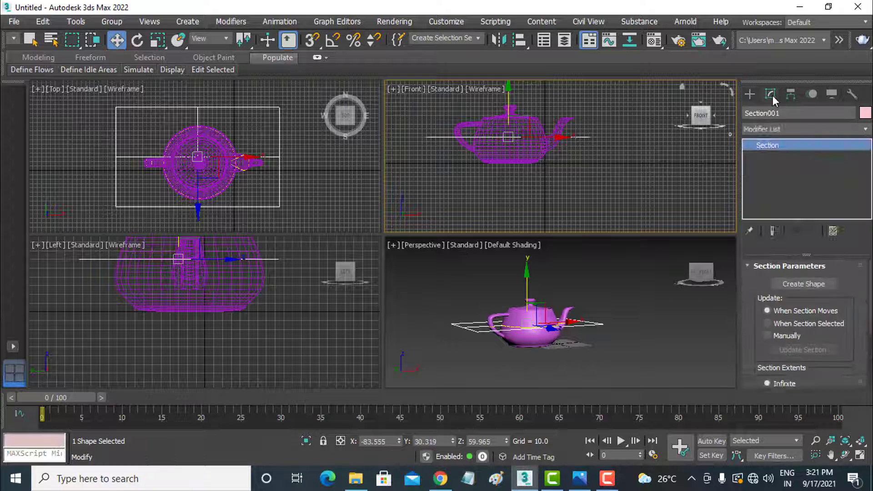
pyautogui.click(819, 285)
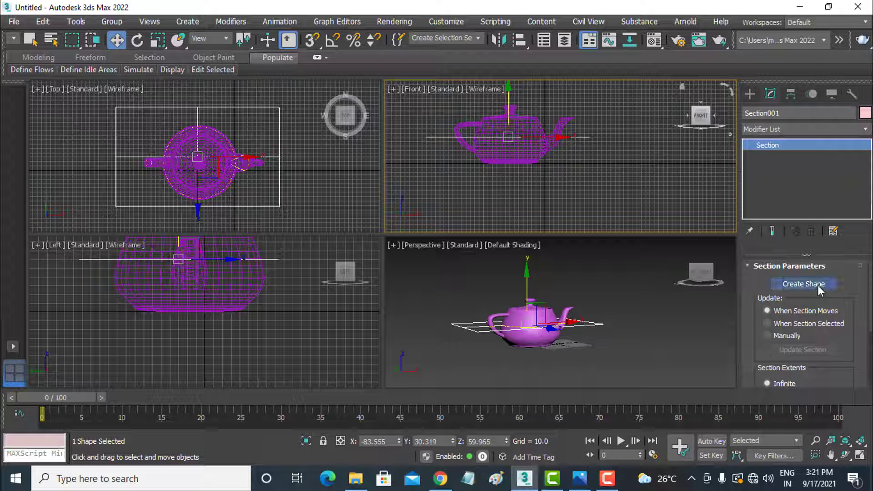
pyautogui.click(488, 223)
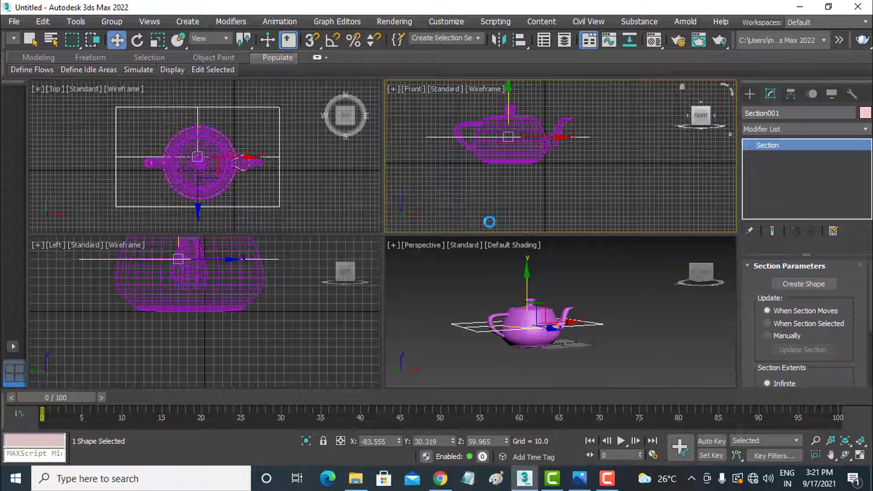
pyautogui.click(542, 168)
pyautogui.click(528, 141)
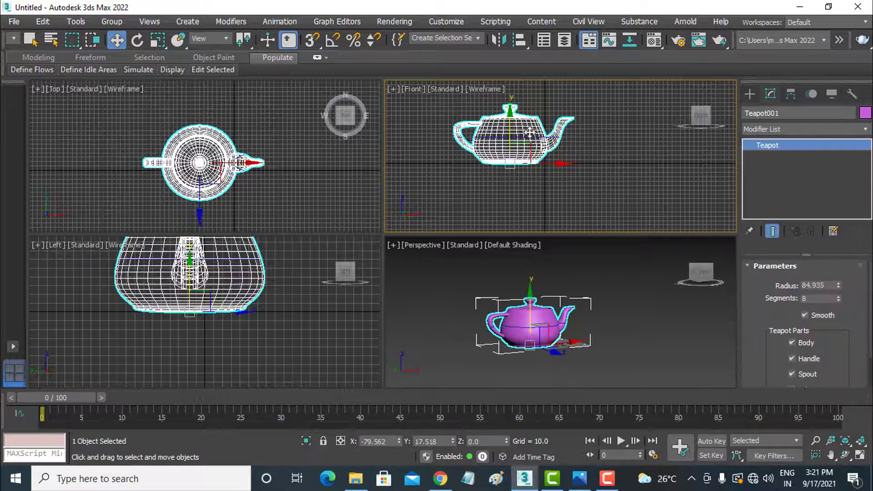
# - Delete the teapot and its SShape001 cross-section outline, leaving the scene empty
pyautogui.press('Delete')
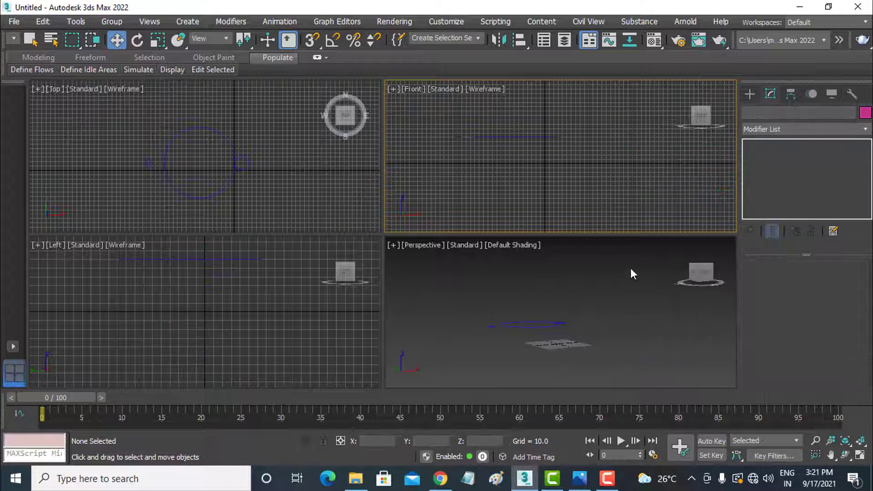
pyautogui.moveTo(577, 298); pyautogui.dragTo(444, 371)
pyautogui.moveTo(519, 339)
pyautogui.keyDown('alt'); pyautogui.mouseDown(button='middle')
pyautogui.moveTo(554, 359)
pyautogui.moveTo(569, 311)
pyautogui.mouseUp(button='middle'); pyautogui.keyUp('alt')
pyautogui.scroll(3, 547, 315)
pyautogui.scroll(3, 541, 332)
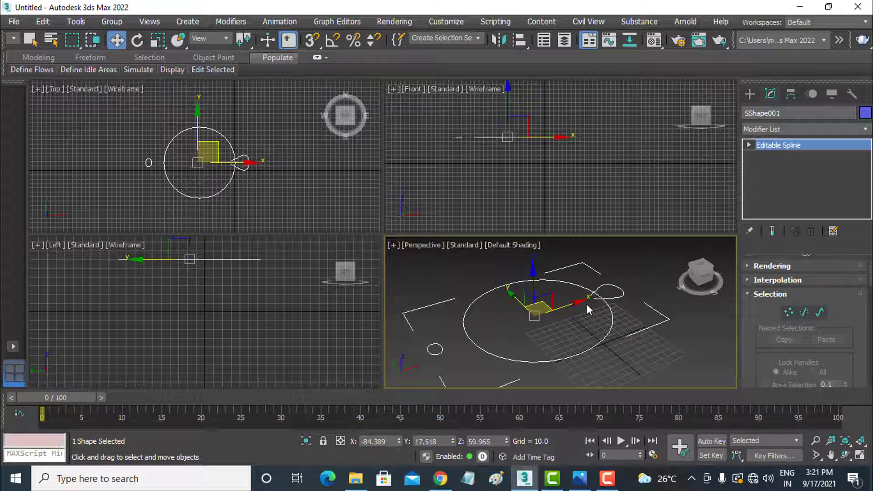
pyautogui.press('Delete')
pyautogui.click(750, 94)
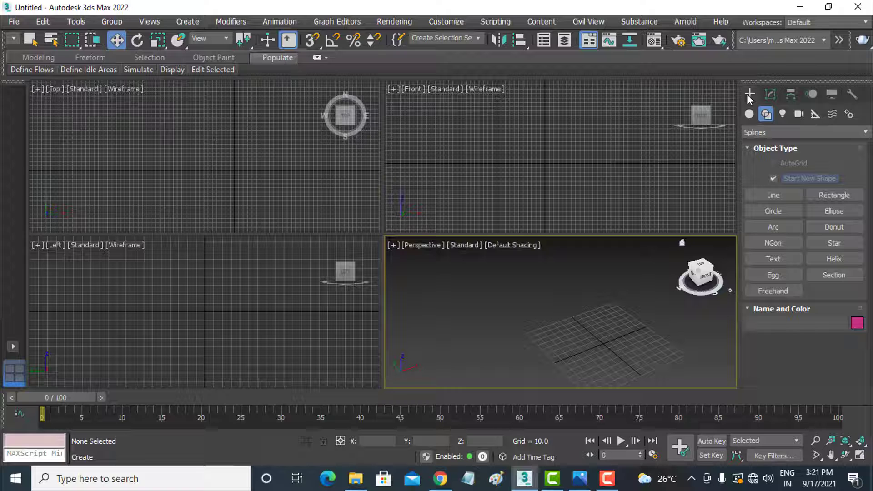
# - Sketch a wavy Freehand001 spline in the Top view, then undo it so the scene is empty
pyautogui.click(773, 292)
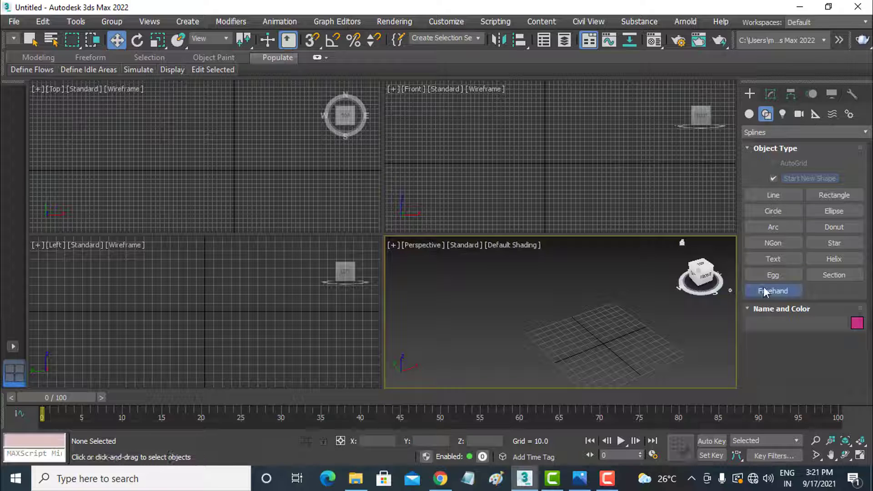
pyautogui.moveTo(253, 176)
pyautogui.mouseDown()
pyautogui.moveTo(203, 136)
pyautogui.moveTo(133, 195)
pyautogui.moveTo(327, 207)
pyautogui.moveTo(353, 171)
pyautogui.moveTo(327, 172)
pyautogui.moveTo(315, 147)
pyautogui.moveTo(304, 168)
pyautogui.moveTo(278, 178)
pyautogui.mouseUp()
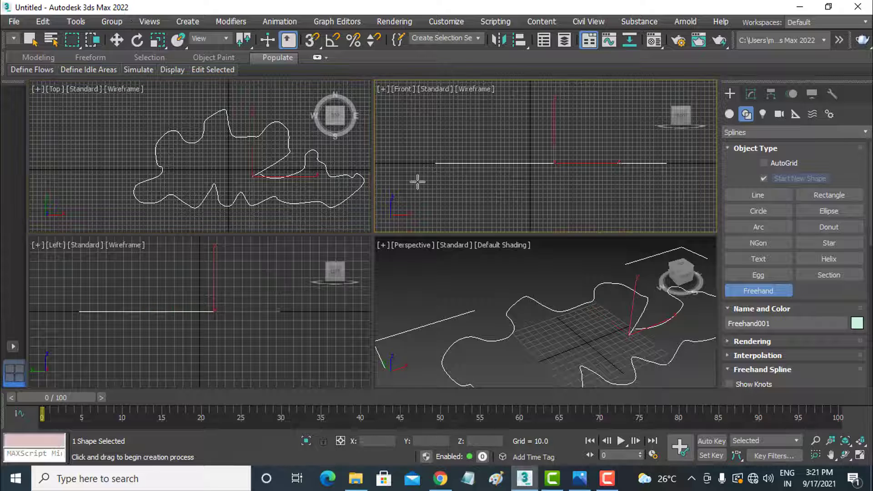
pyautogui.hotkey('ctrl', 'z')
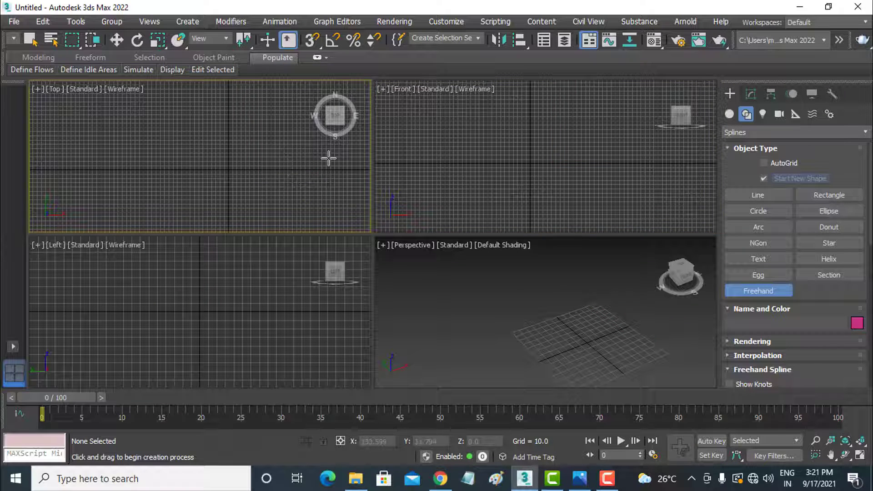
# - Switch to the Select and Move tool and make the Top viewport active
pyautogui.click(116, 40)
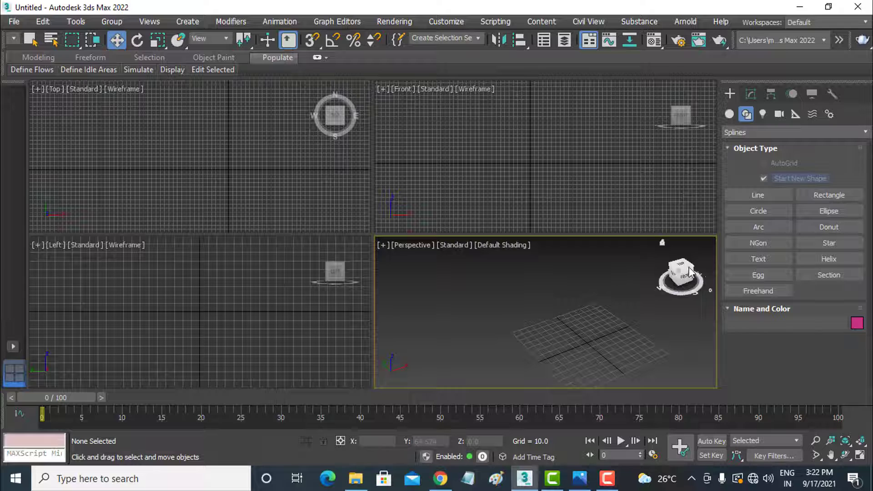
pyautogui.moveTo(335, 115)
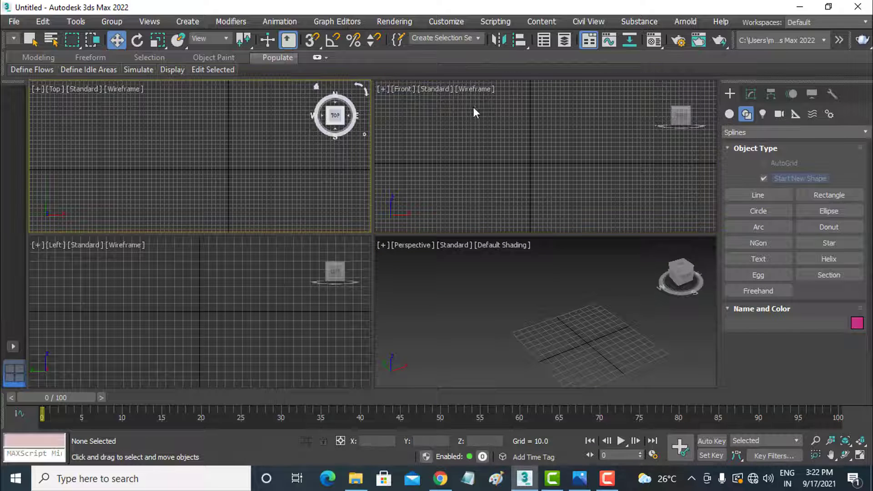
pyautogui.click(331, 181)
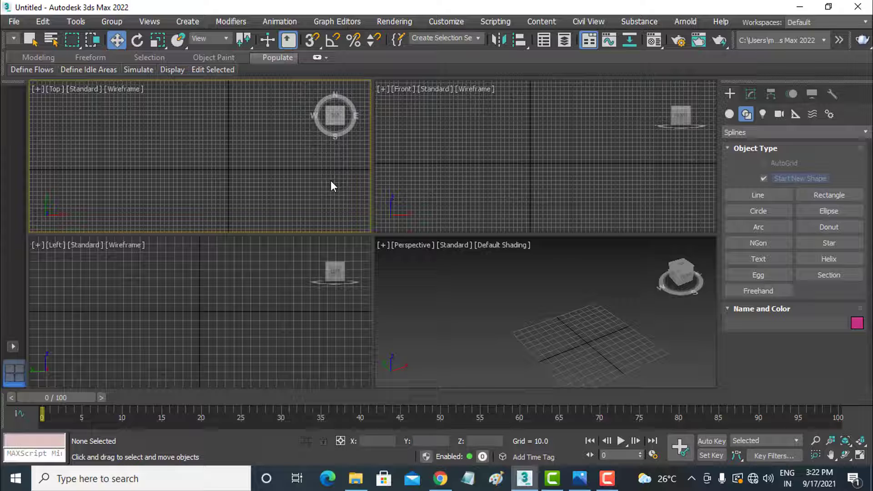